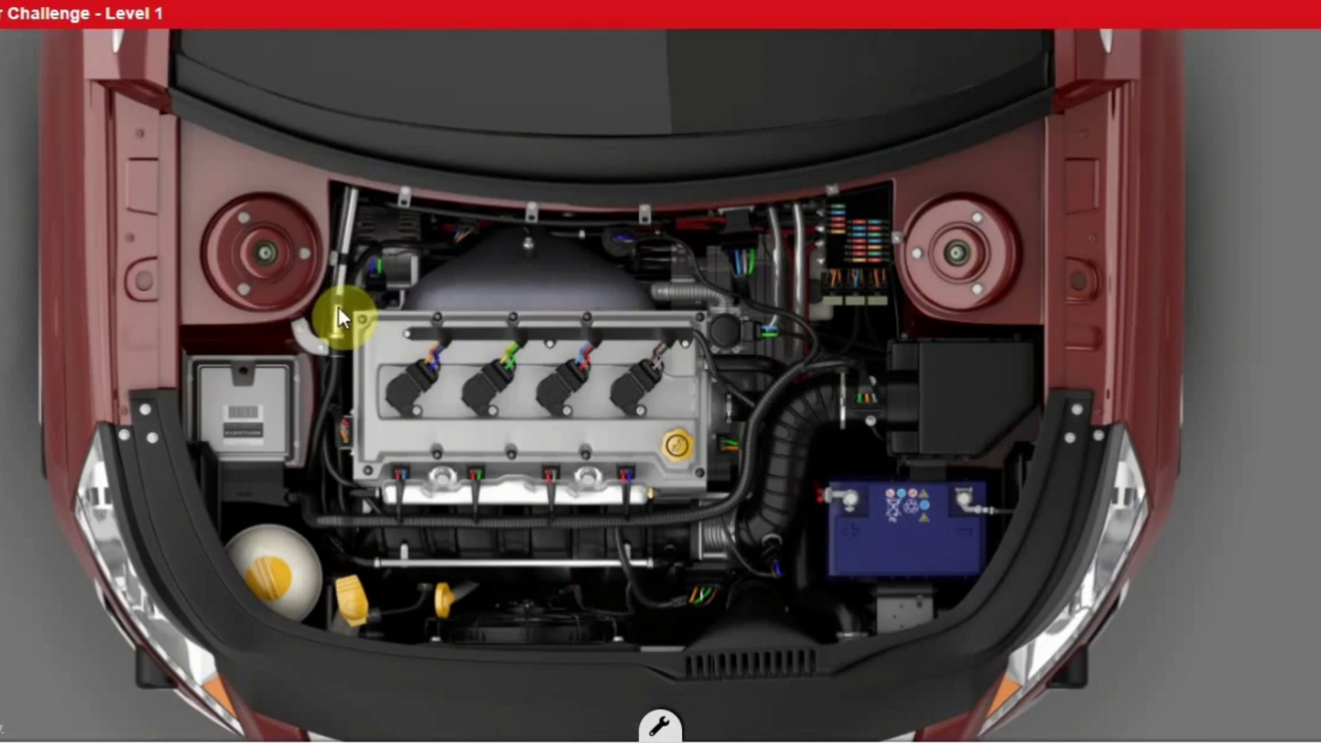
# Bring up the dashboard beside the engine and turn the ignition switch to the start position to crank the engine.
pyautogui.click(2, 14)
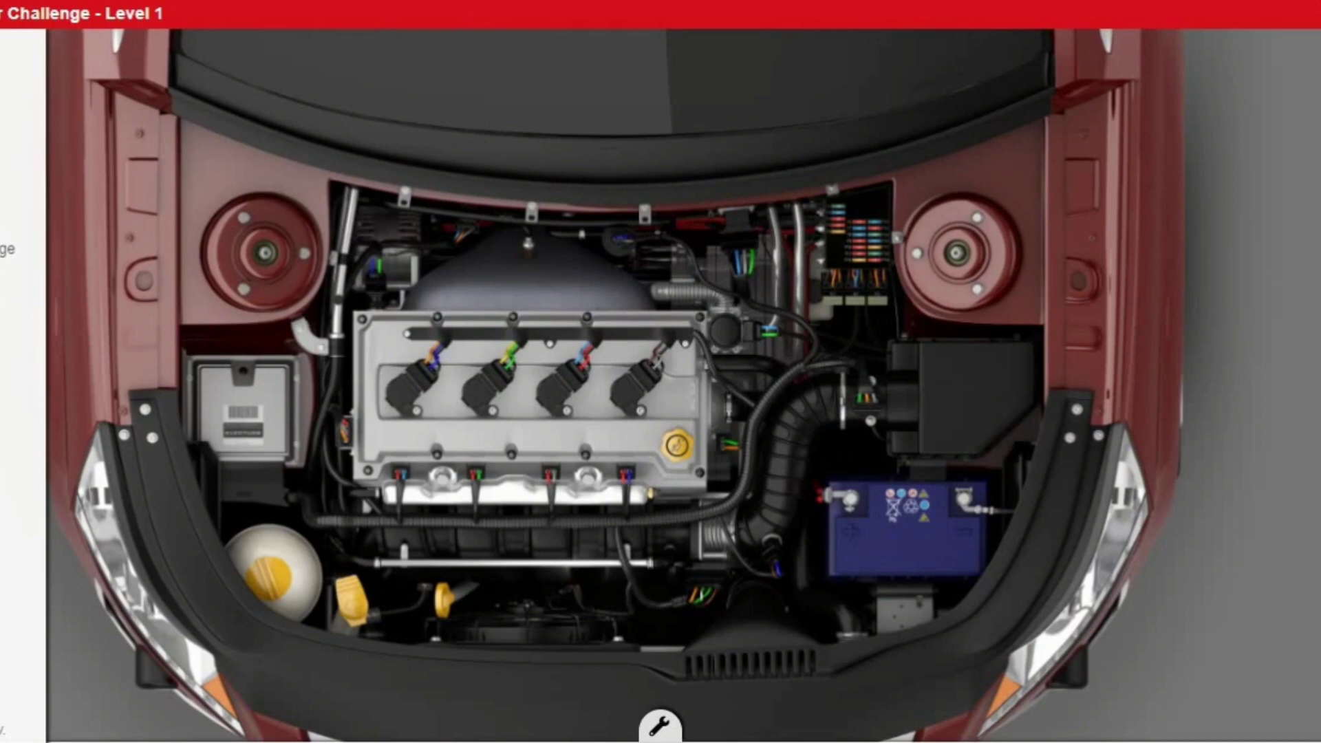
pyautogui.click(3, 49)
pyautogui.moveTo(675, 196); pyautogui.dragTo(259, 216)
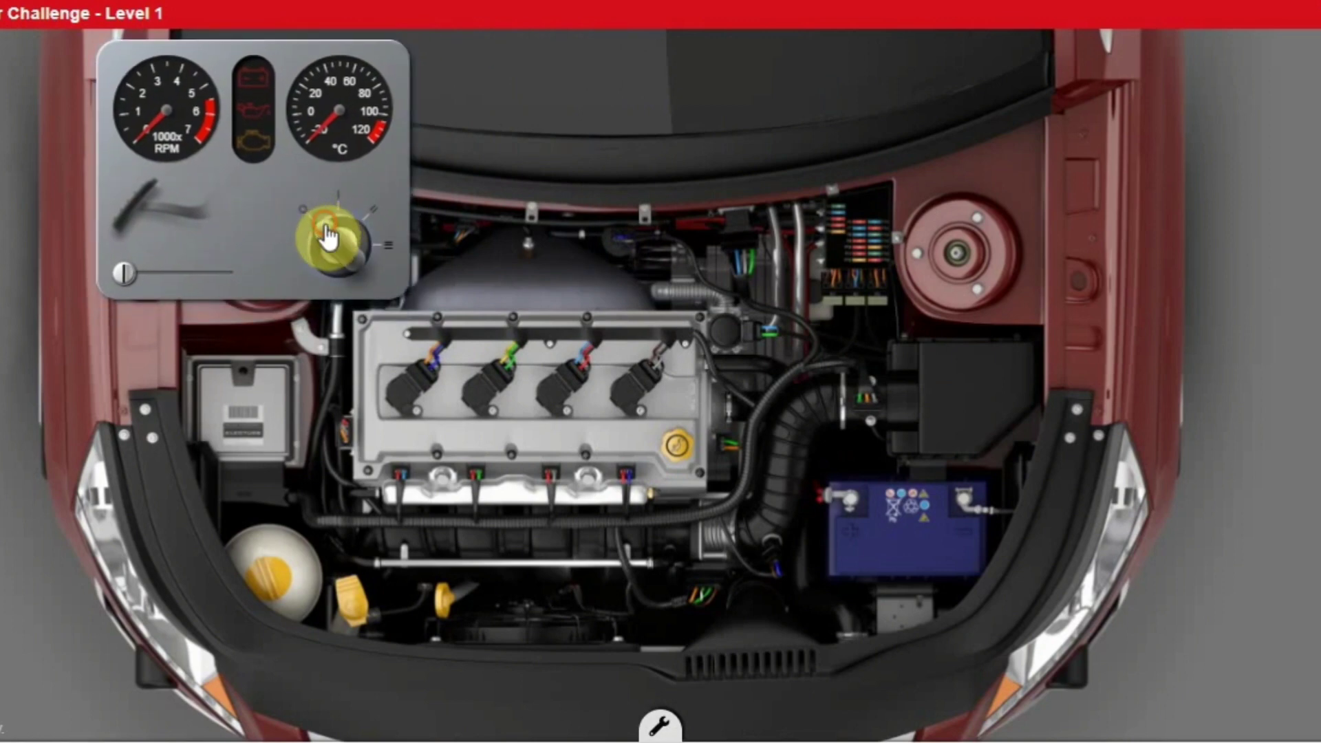
pyautogui.moveTo(328, 253); pyautogui.dragTo(308, 251)
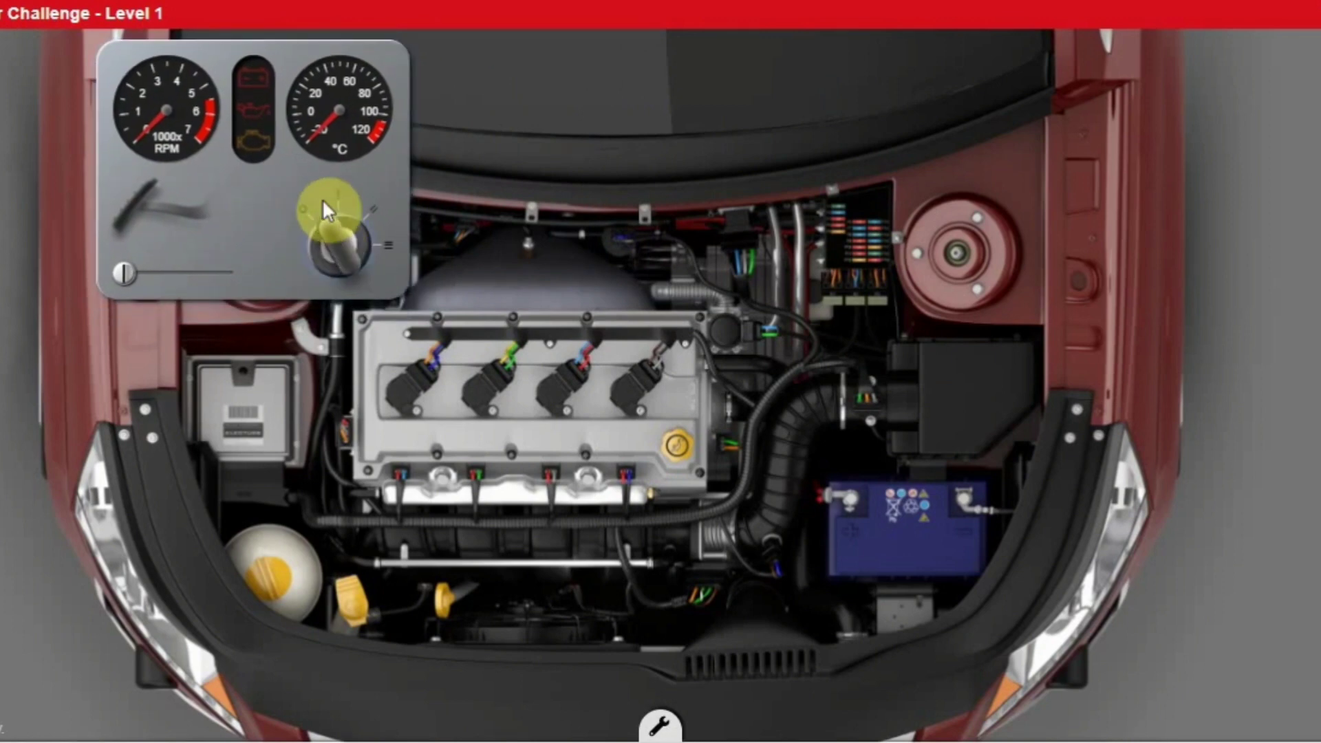
pyautogui.moveTo(322, 200); pyautogui.dragTo(432, 333)
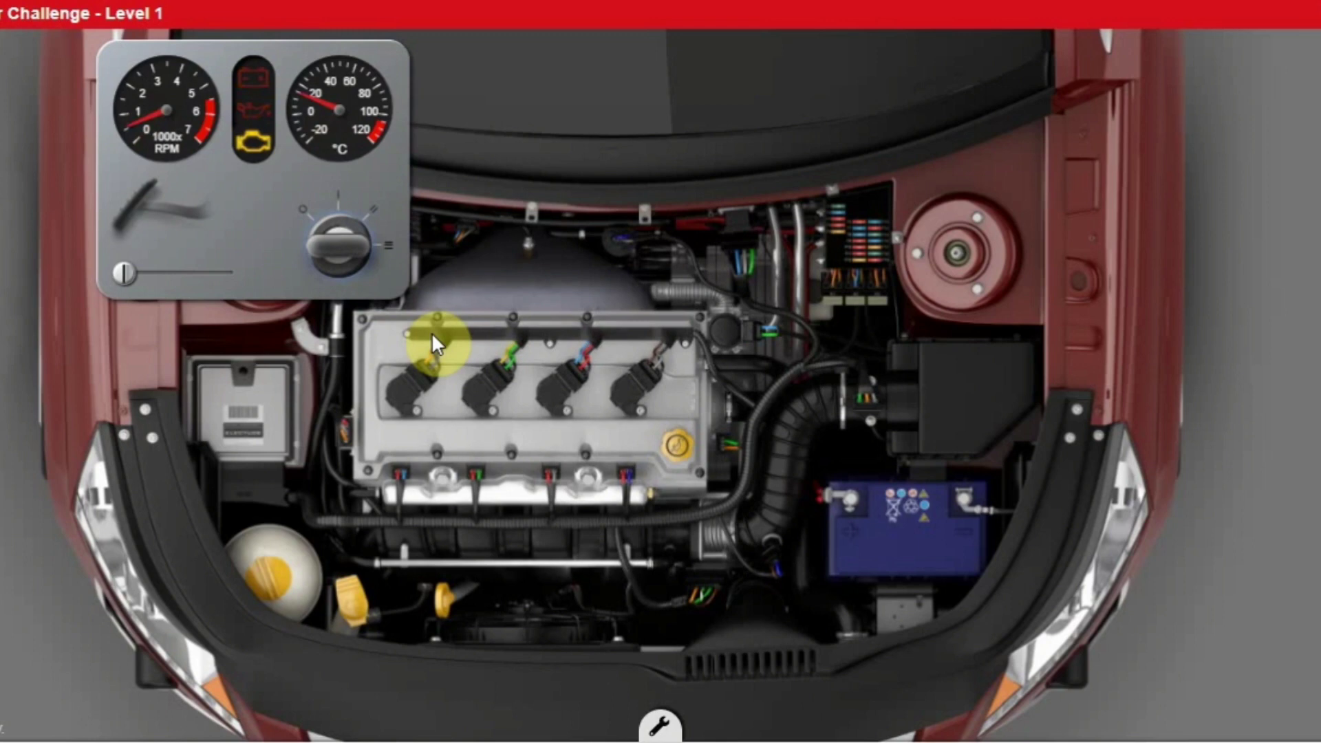
# Return the ignition switch to the on position without cranking and shift the dashboard and engine bay view apart.
pyautogui.moveTo(331, 243); pyautogui.dragTo(285, 233)
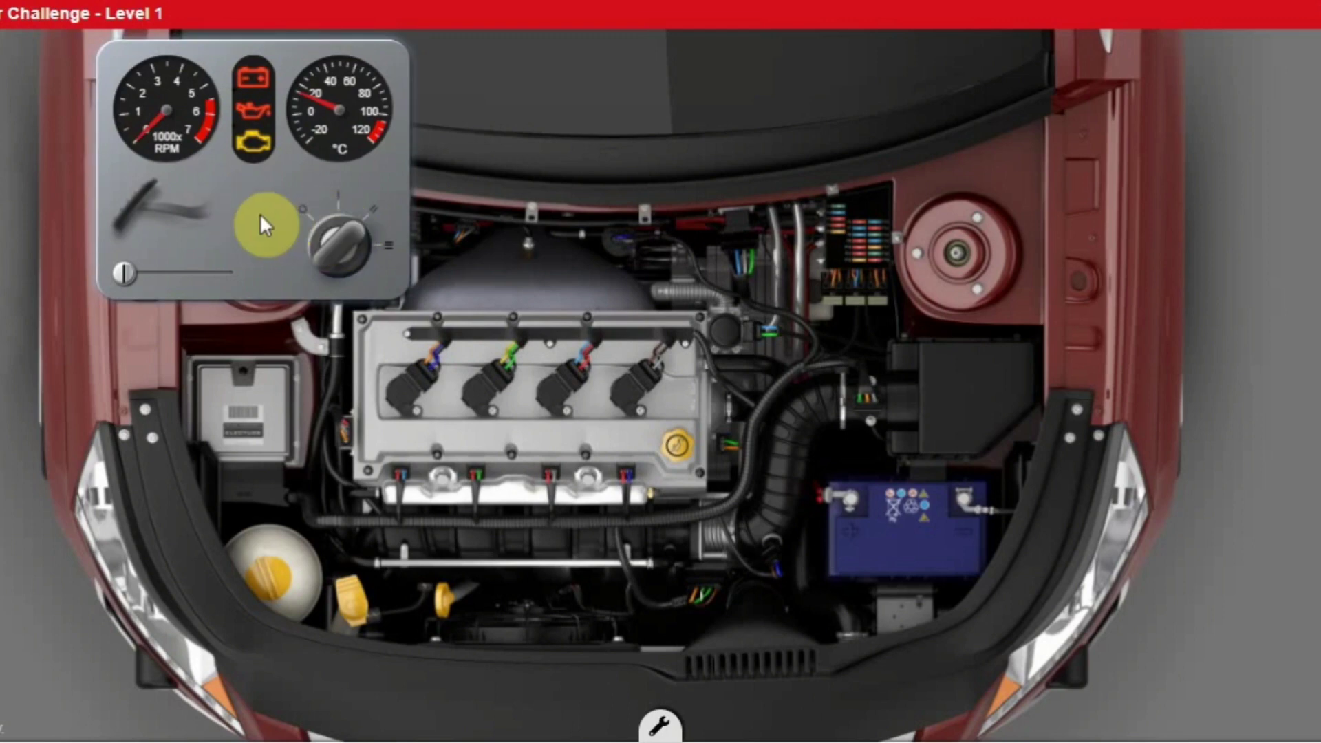
pyautogui.moveTo(251, 224); pyautogui.dragTo(217, 235)
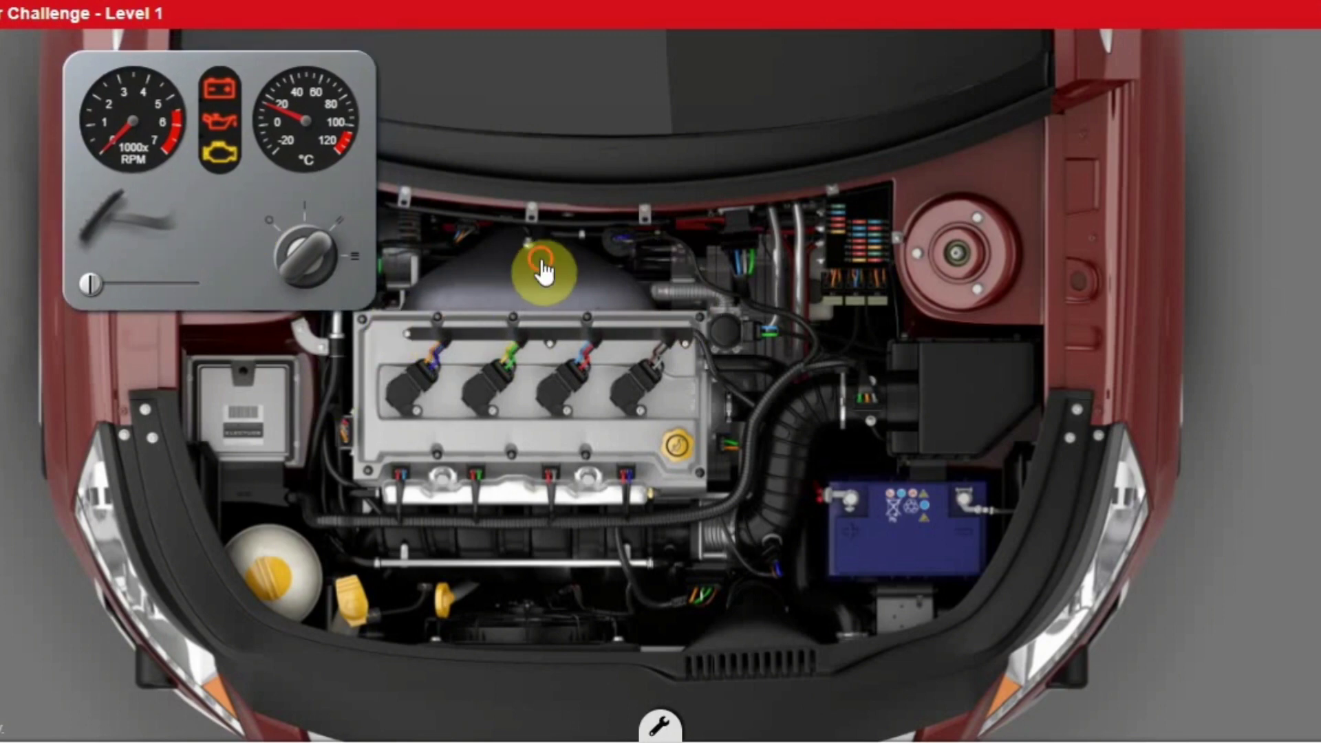
pyautogui.moveTo(542, 270); pyautogui.dragTo(642, 250)
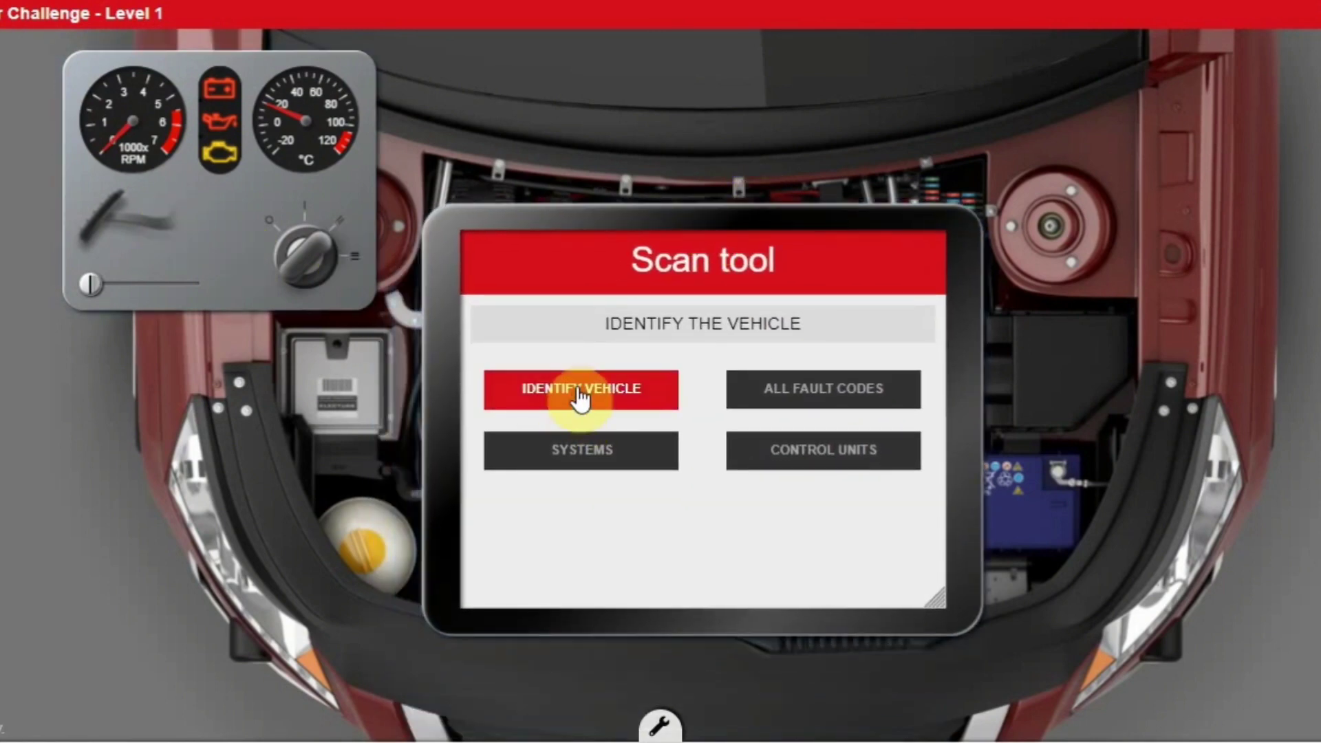
# Identify the vehicle with the scan tool and read through the fault codes of all its control units.
pyautogui.click(578, 390)
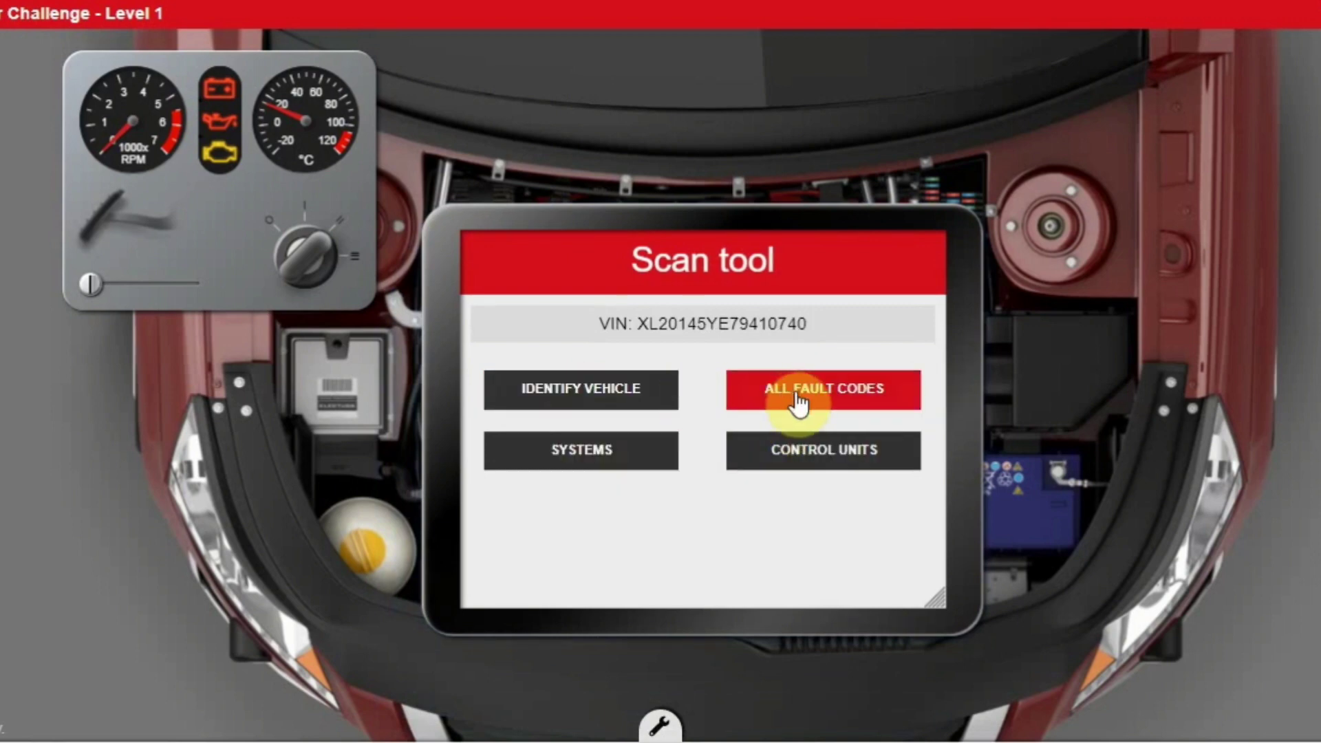
pyautogui.click(798, 404)
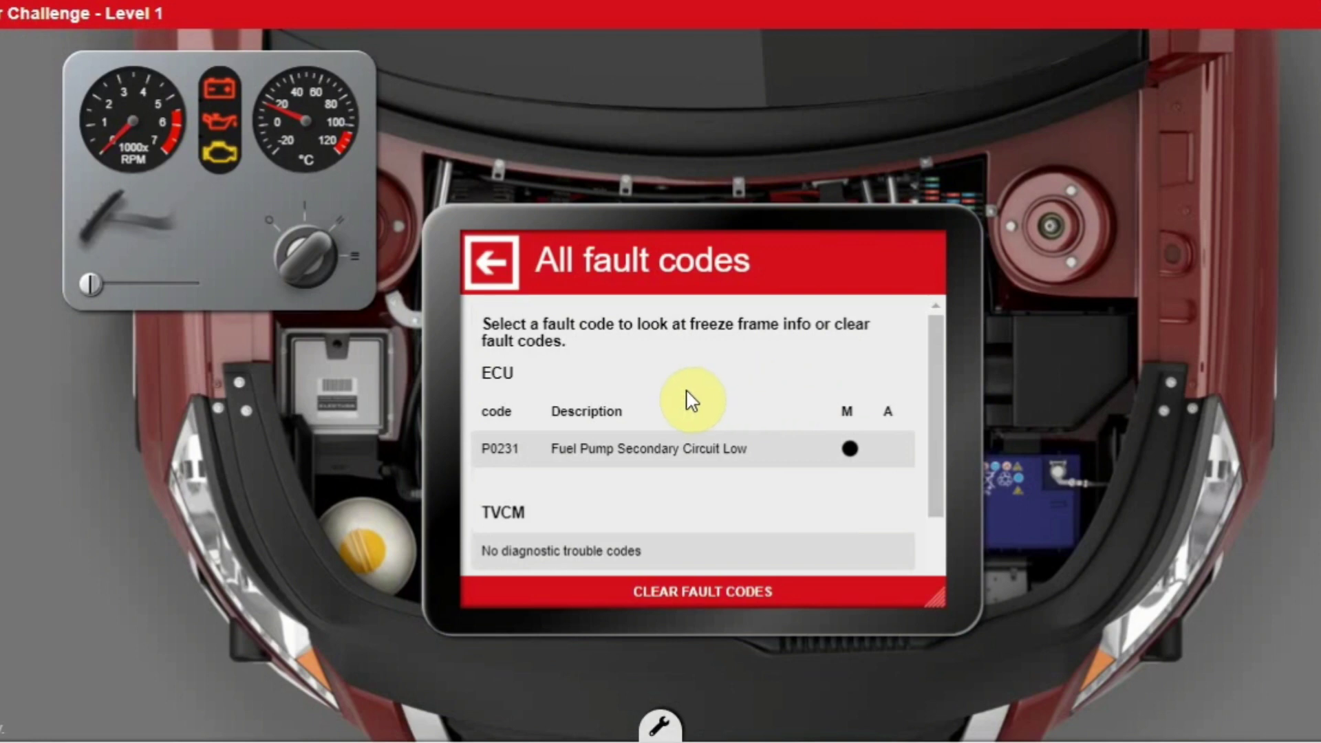
pyautogui.scroll(-2, 691, 396)
pyautogui.scroll(2, 692, 395)
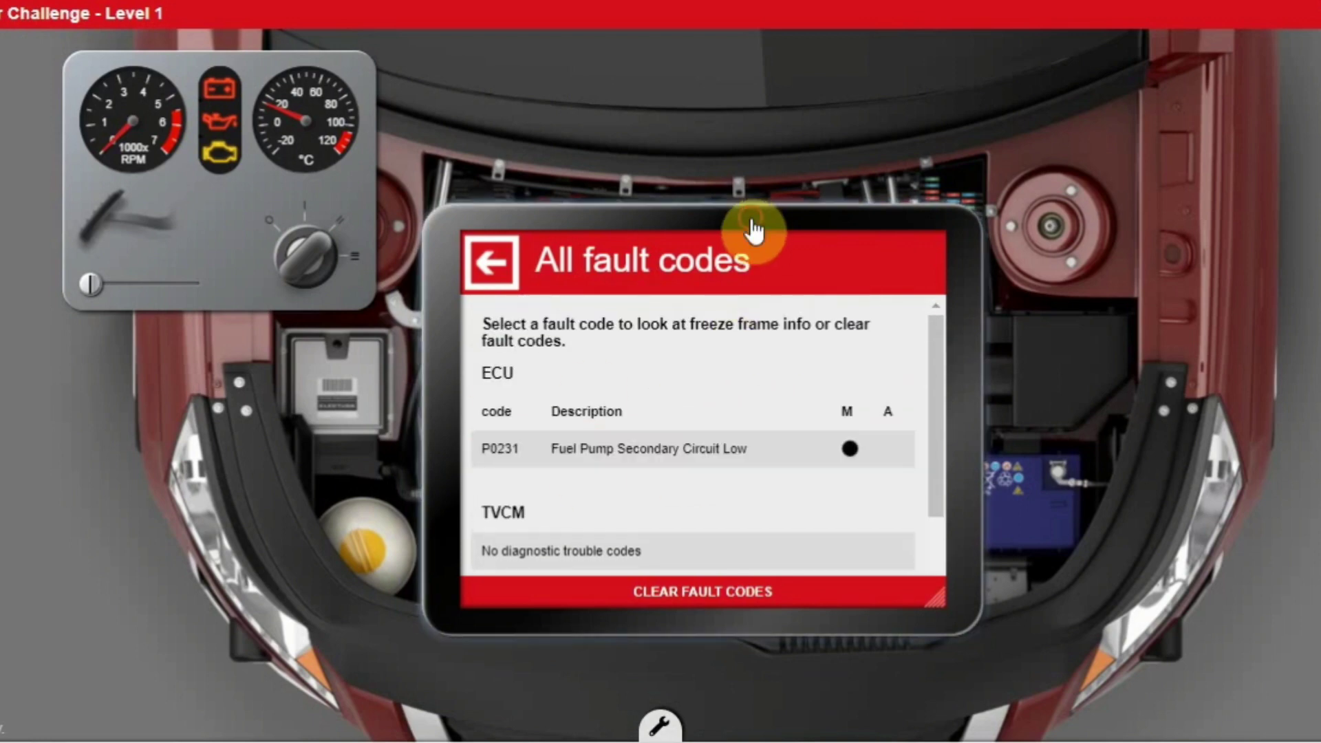
pyautogui.moveTo(751, 220); pyautogui.dragTo(755, 176)
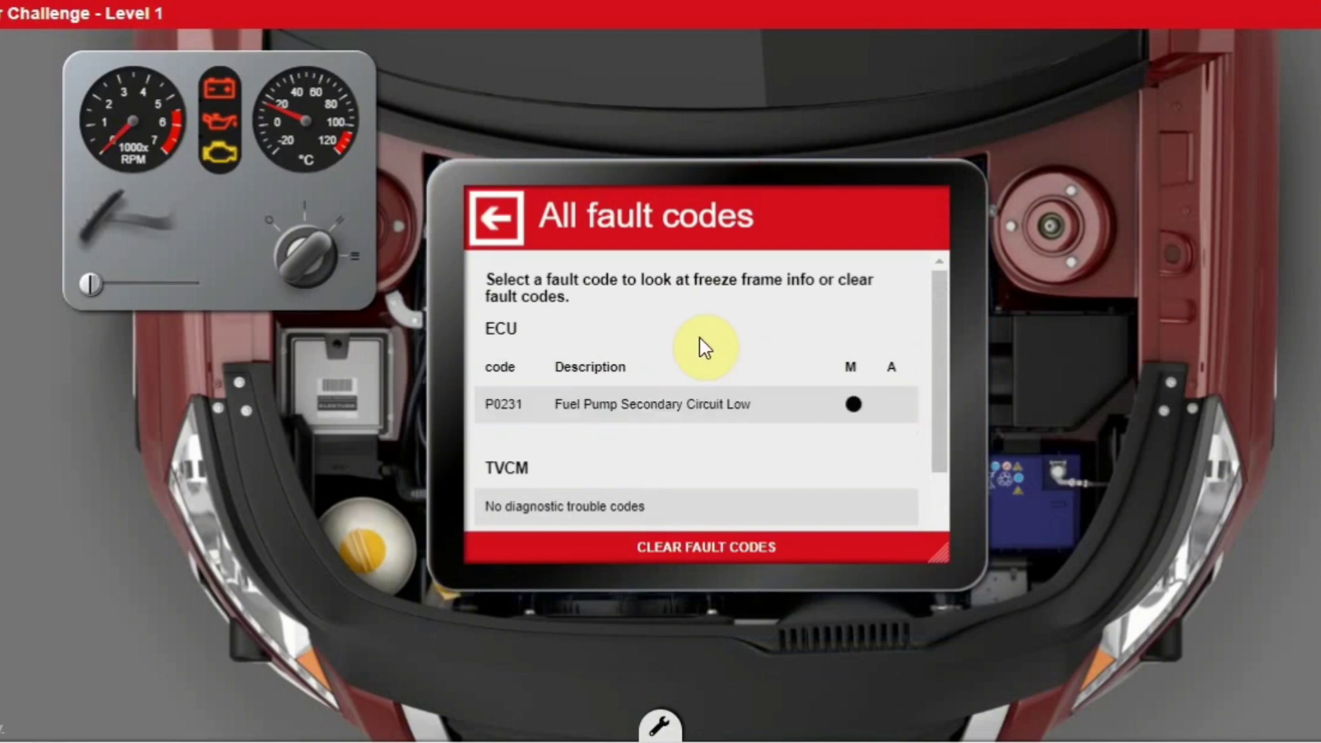
pyautogui.scroll(-2, 700, 352)
pyautogui.scroll(2, 699, 353)
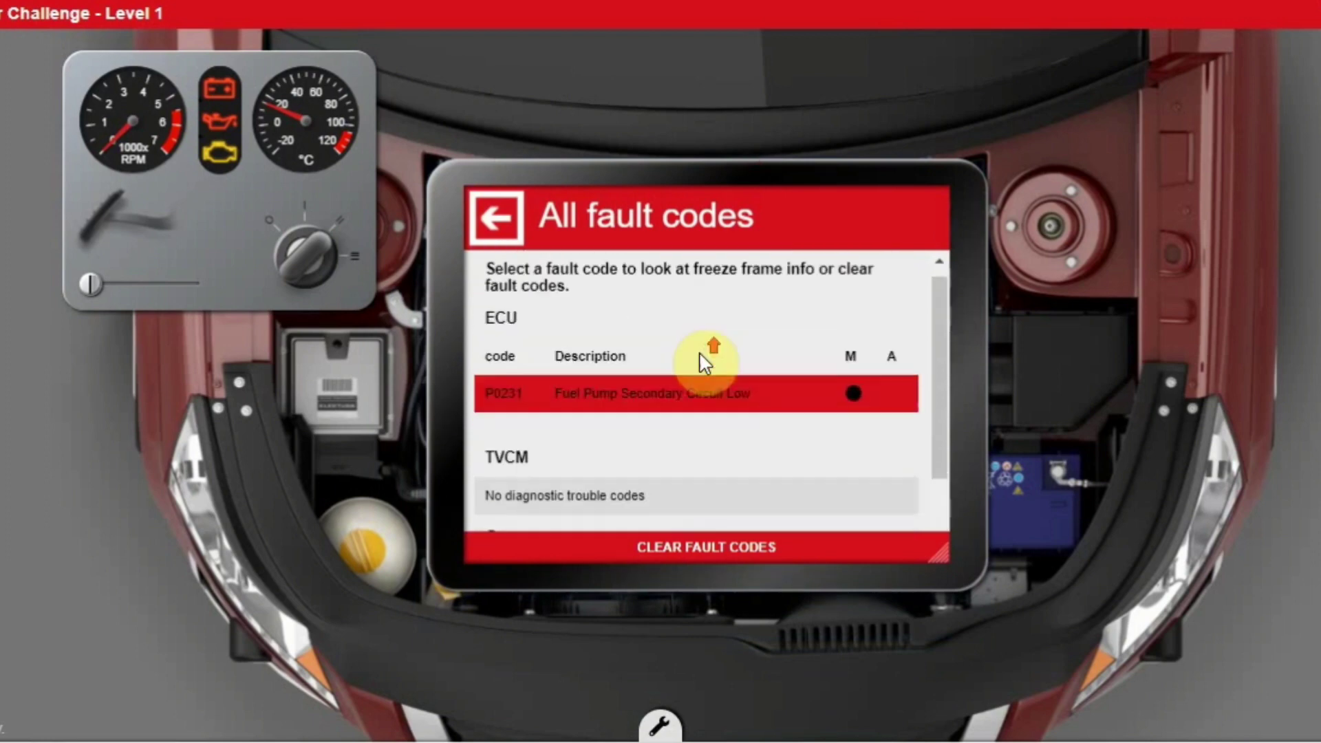
pyautogui.scroll(-2, 703, 362)
pyautogui.scroll(2, 702, 362)
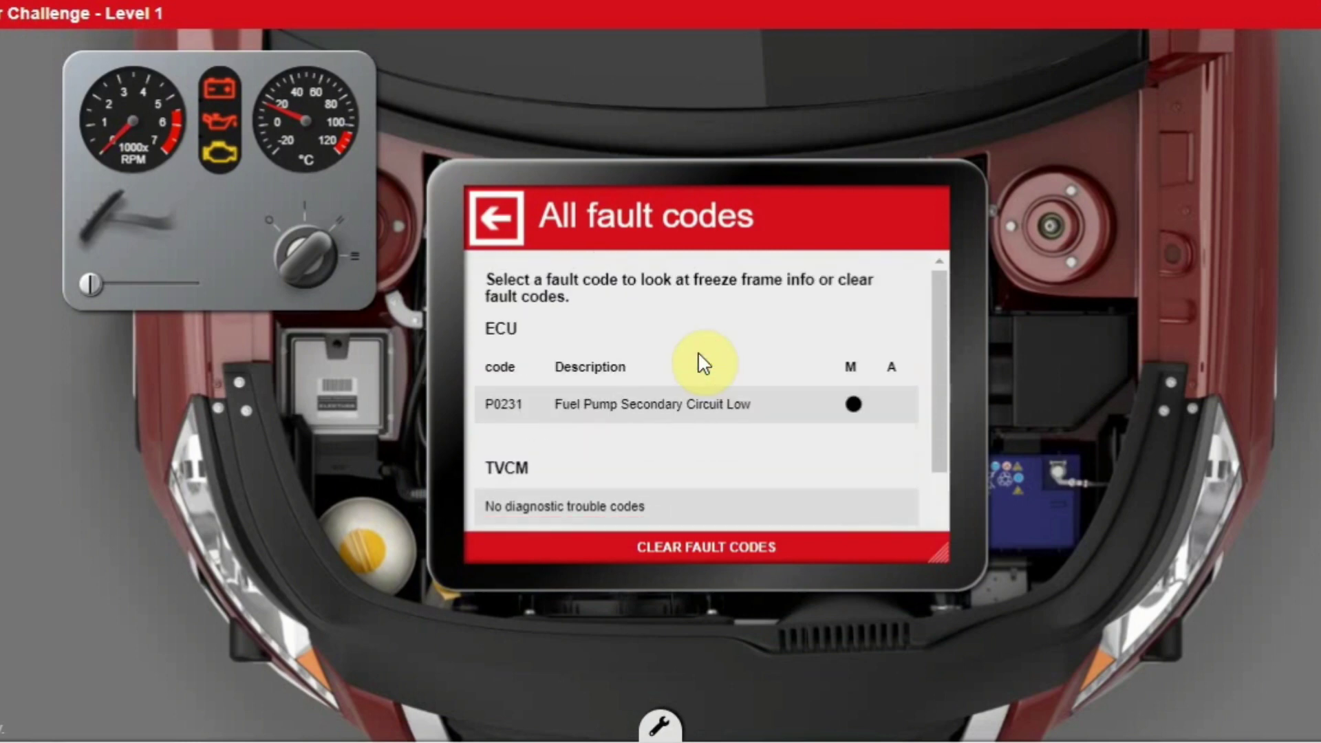
# Close the scan tool and move the dashboard clear of the engine, fuse box and battery.
pyautogui.click(1, 13)
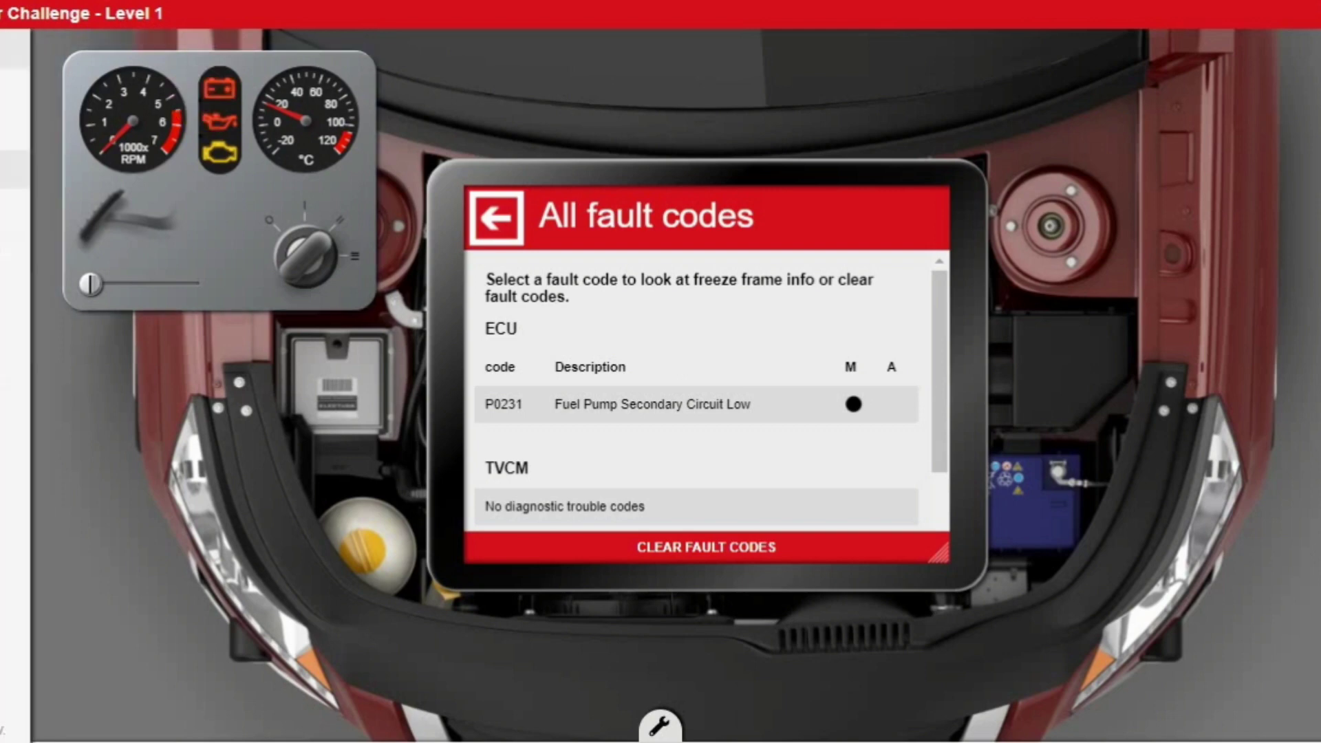
pyautogui.click(1, 180)
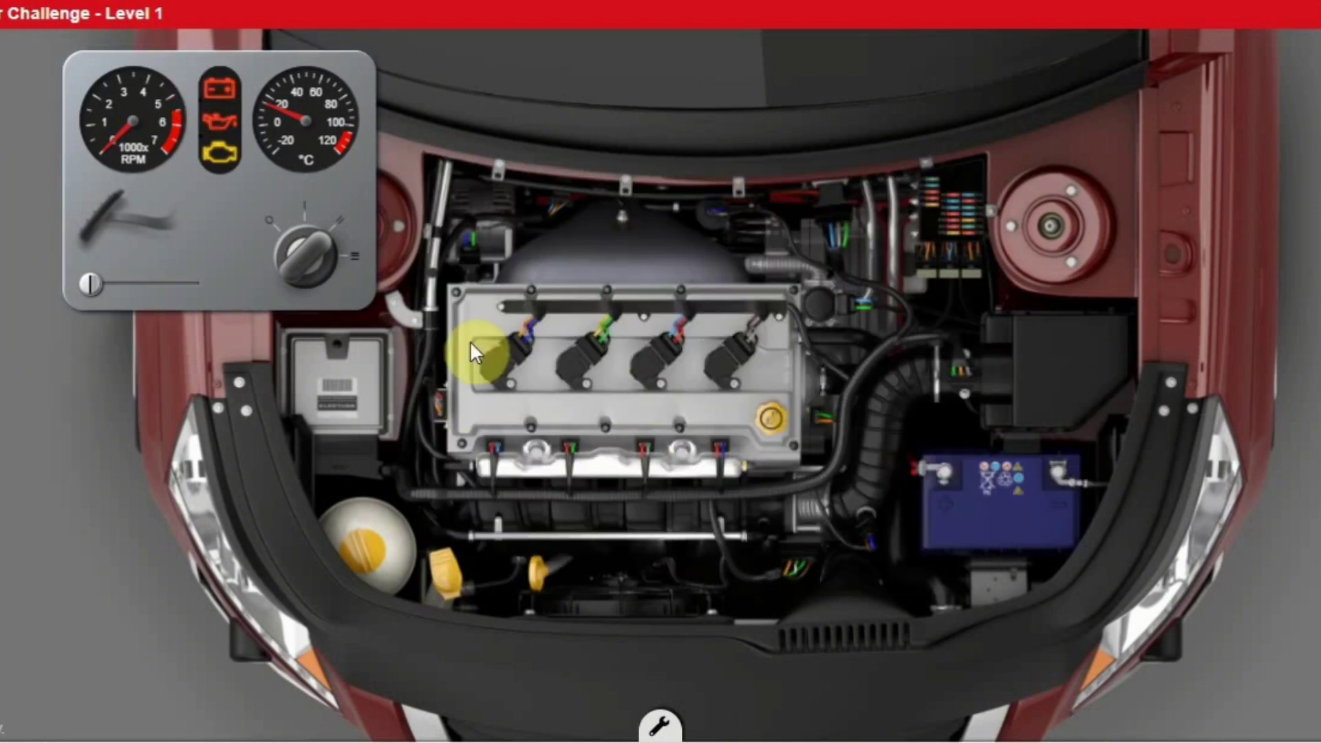
pyautogui.moveTo(215, 211); pyautogui.dragTo(117, 235)
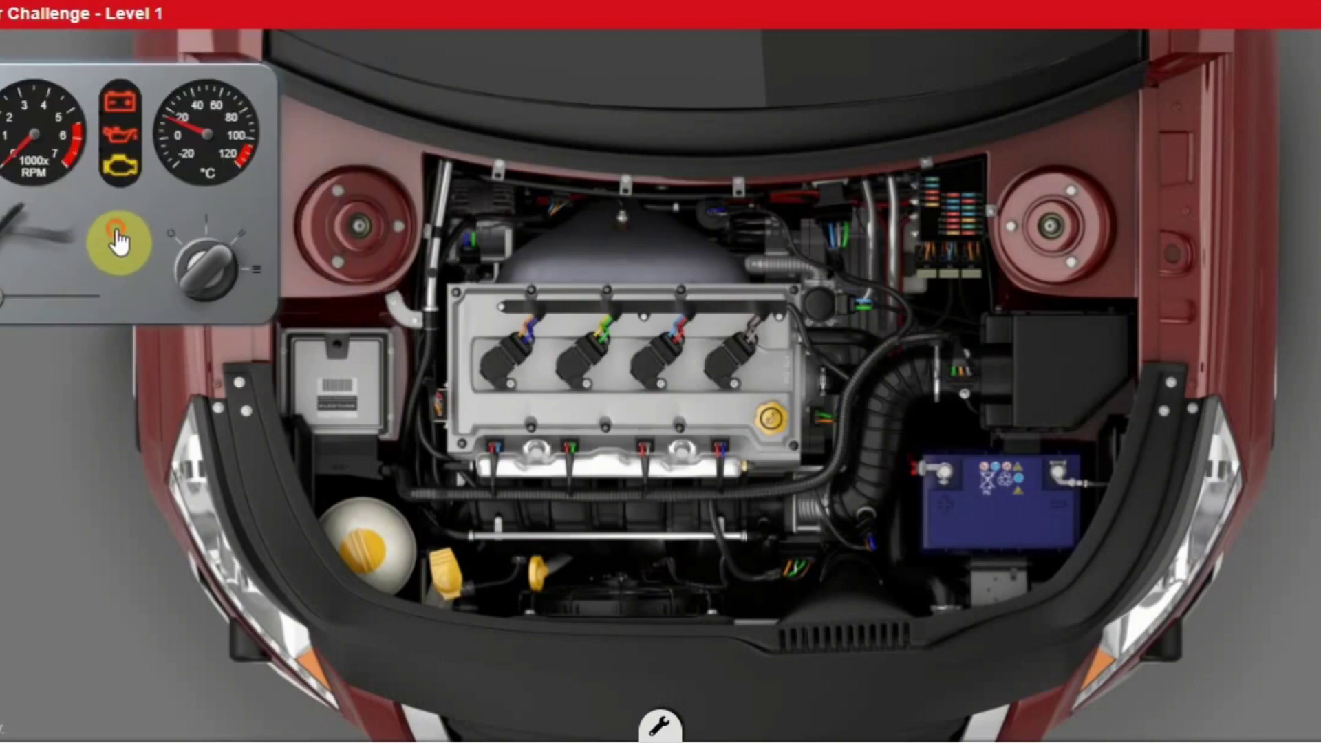
pyautogui.scroll(2, 1017, 372)
pyautogui.scroll(2, 1017, 372)
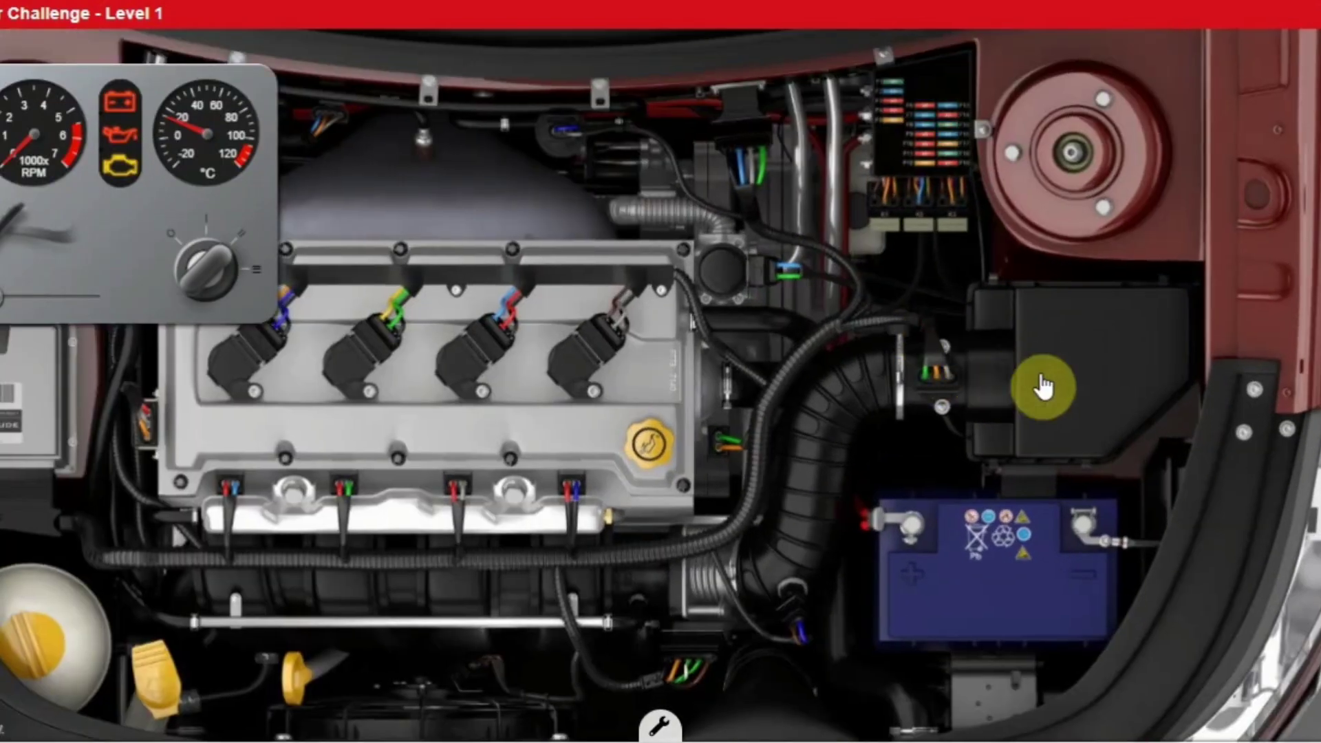
pyautogui.moveTo(1041, 386); pyautogui.dragTo(1157, 446)
# Open the wiring diagram, enlarge its window and trace the supply circuit of the main relay K2.
pyautogui.moveTo(1, 273)
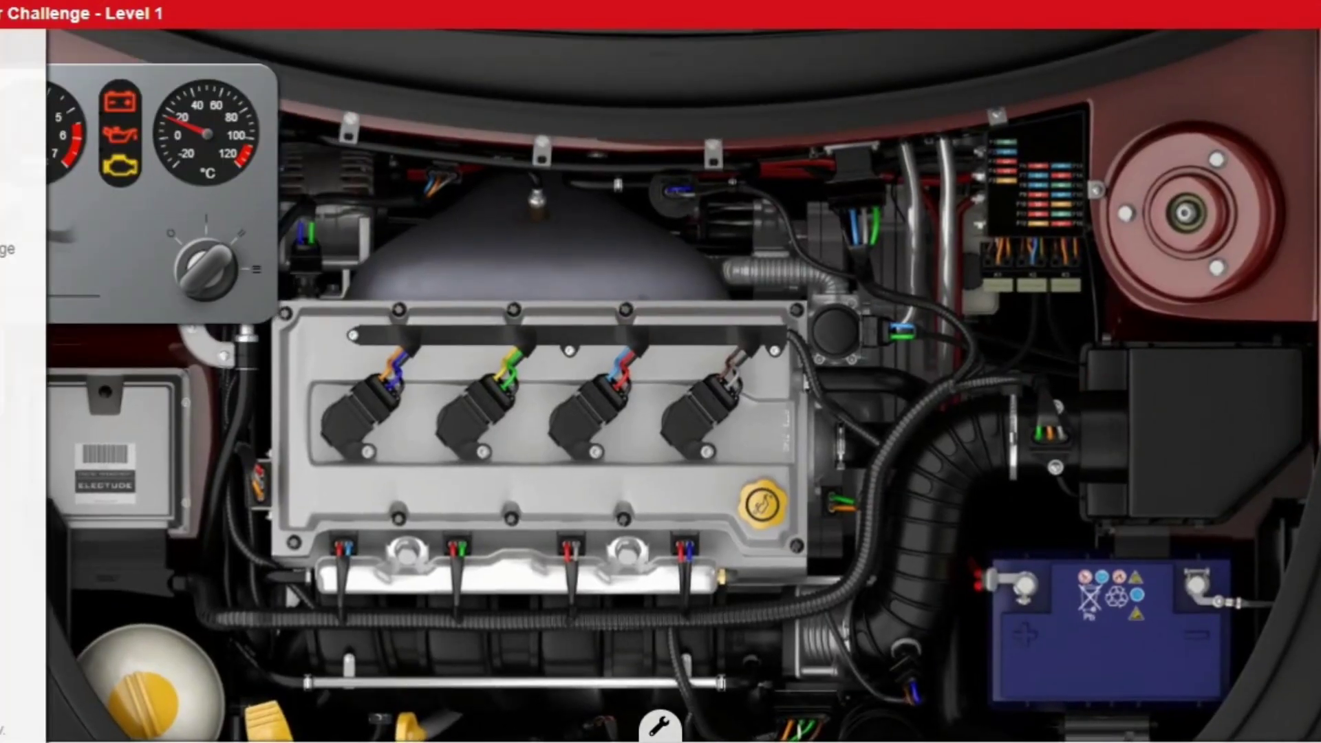
pyautogui.click(3, 249)
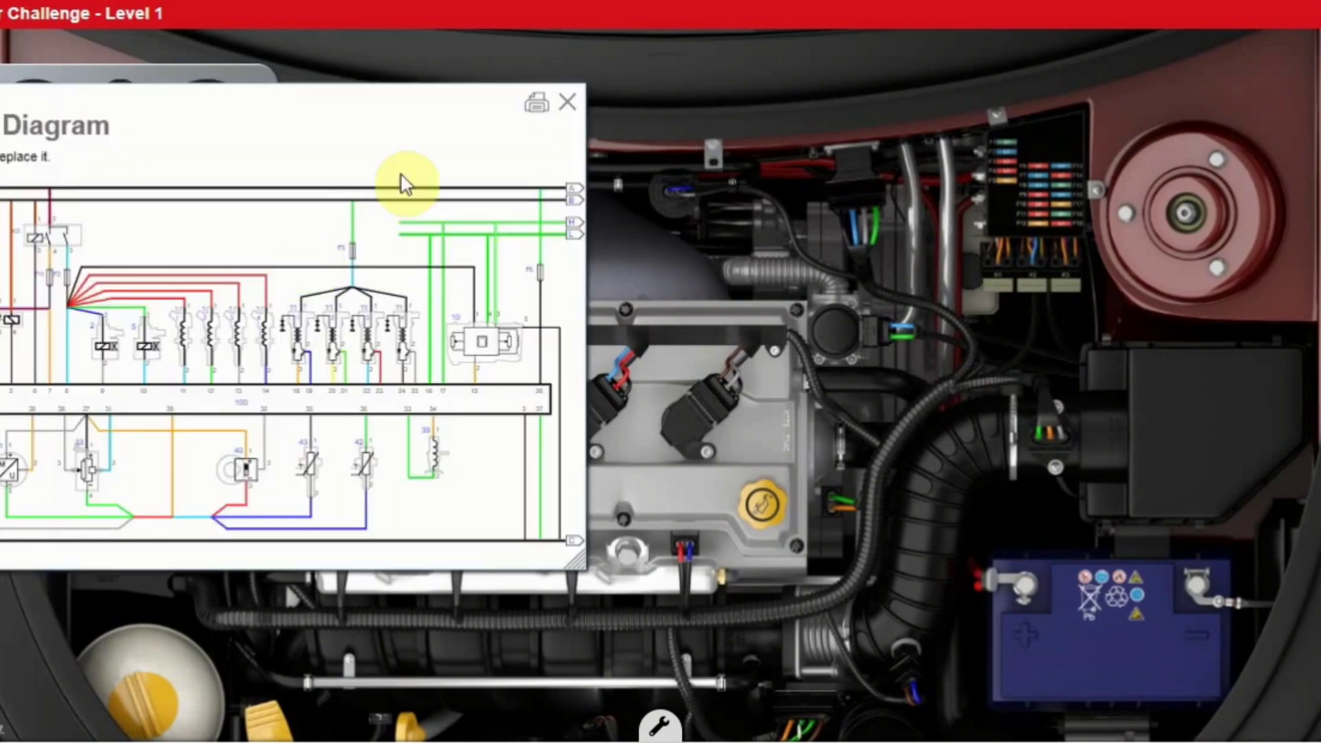
pyautogui.moveTo(329, 136); pyautogui.dragTo(554, 86)
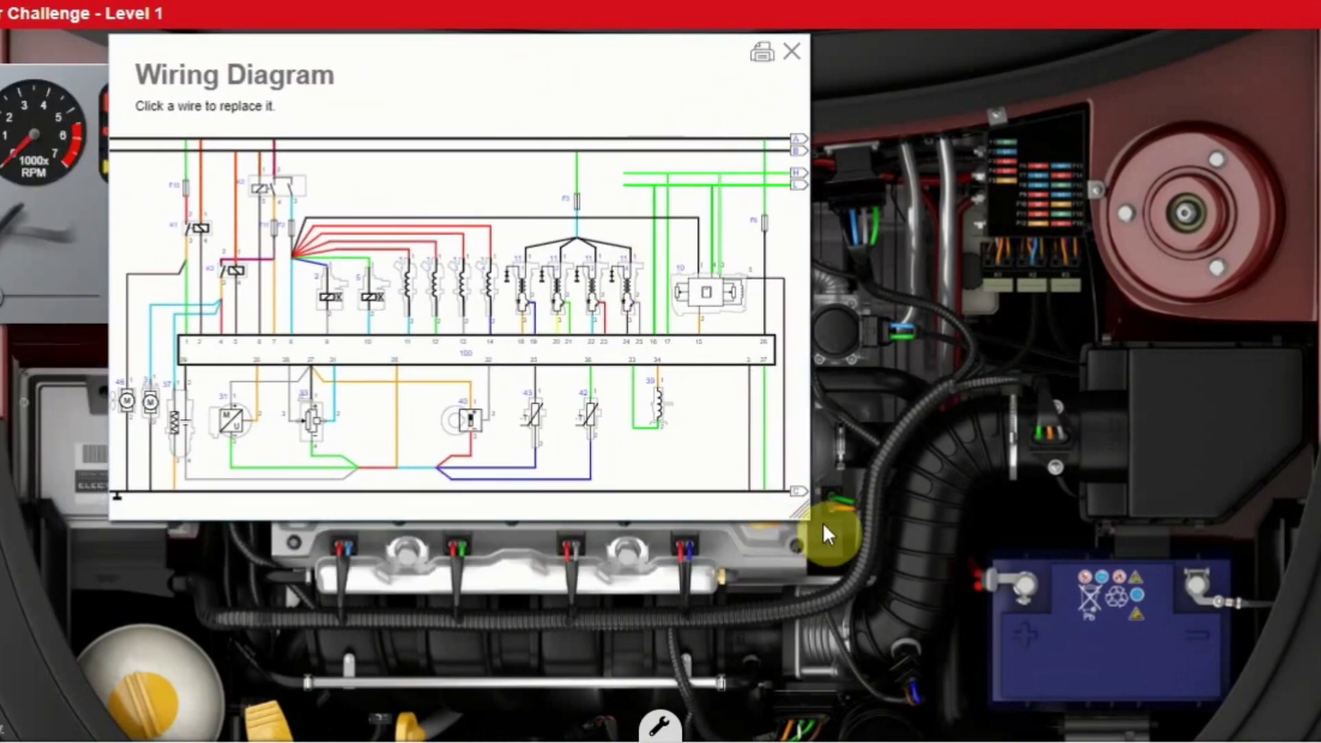
pyautogui.moveTo(803, 507); pyautogui.dragTo(1073, 694)
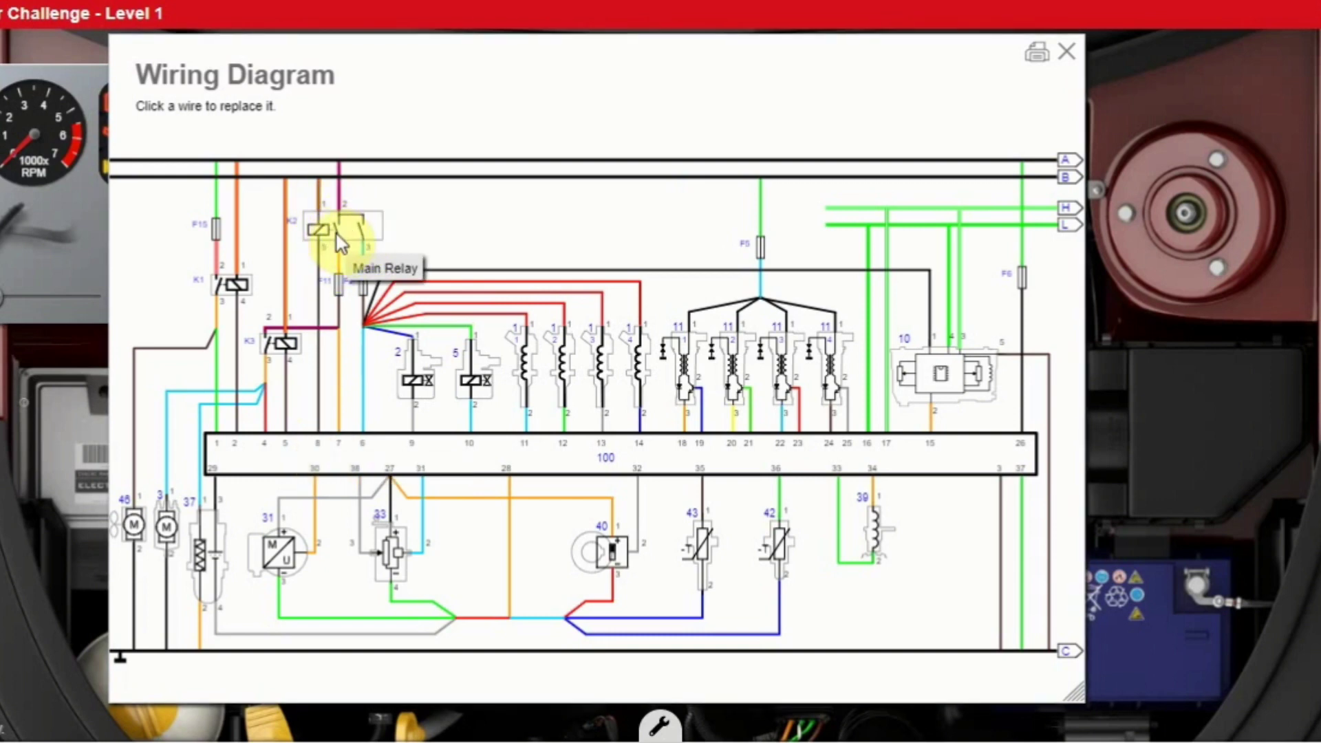
pyautogui.click(340, 173)
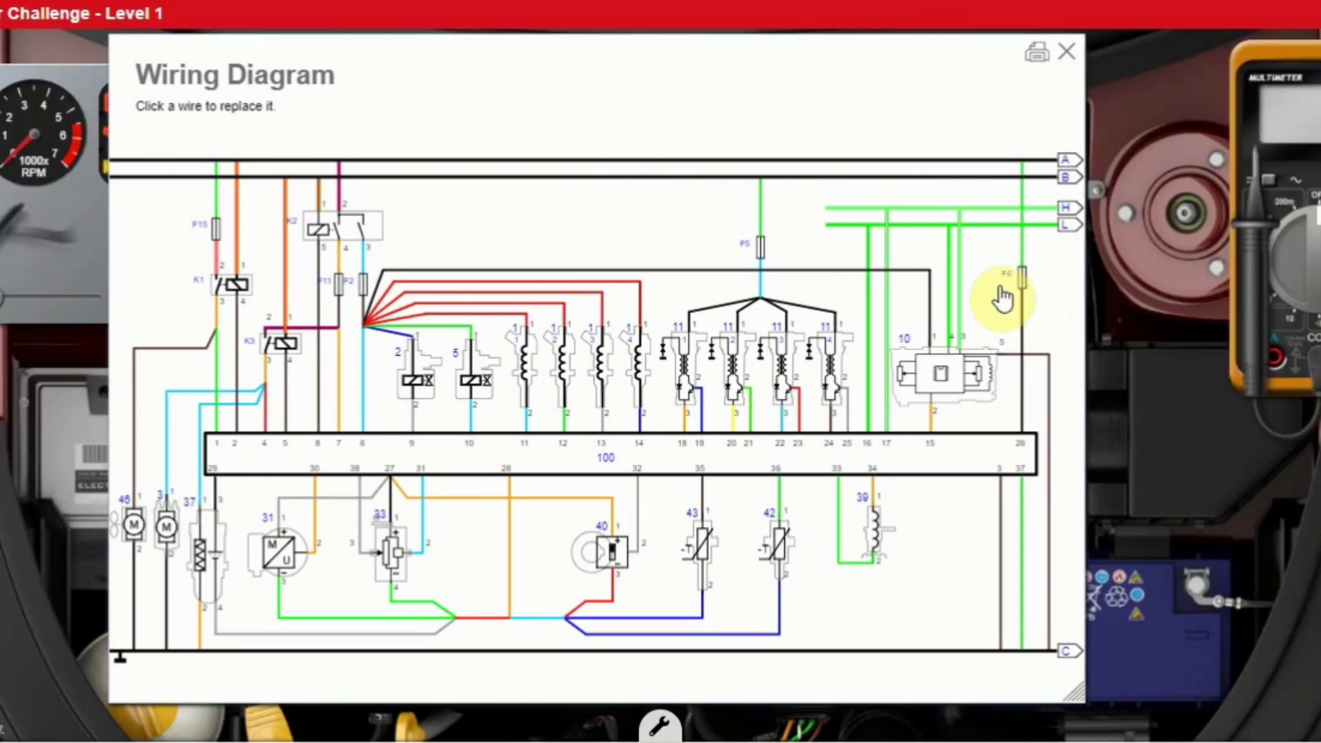
# Connect the multimeter's black probe to the battery's negative terminal and select the 20 V DC range, with the wiring diagram moved aside.
pyautogui.click(983, 118)
pyautogui.moveTo(984, 117); pyautogui.dragTo(704, 129)
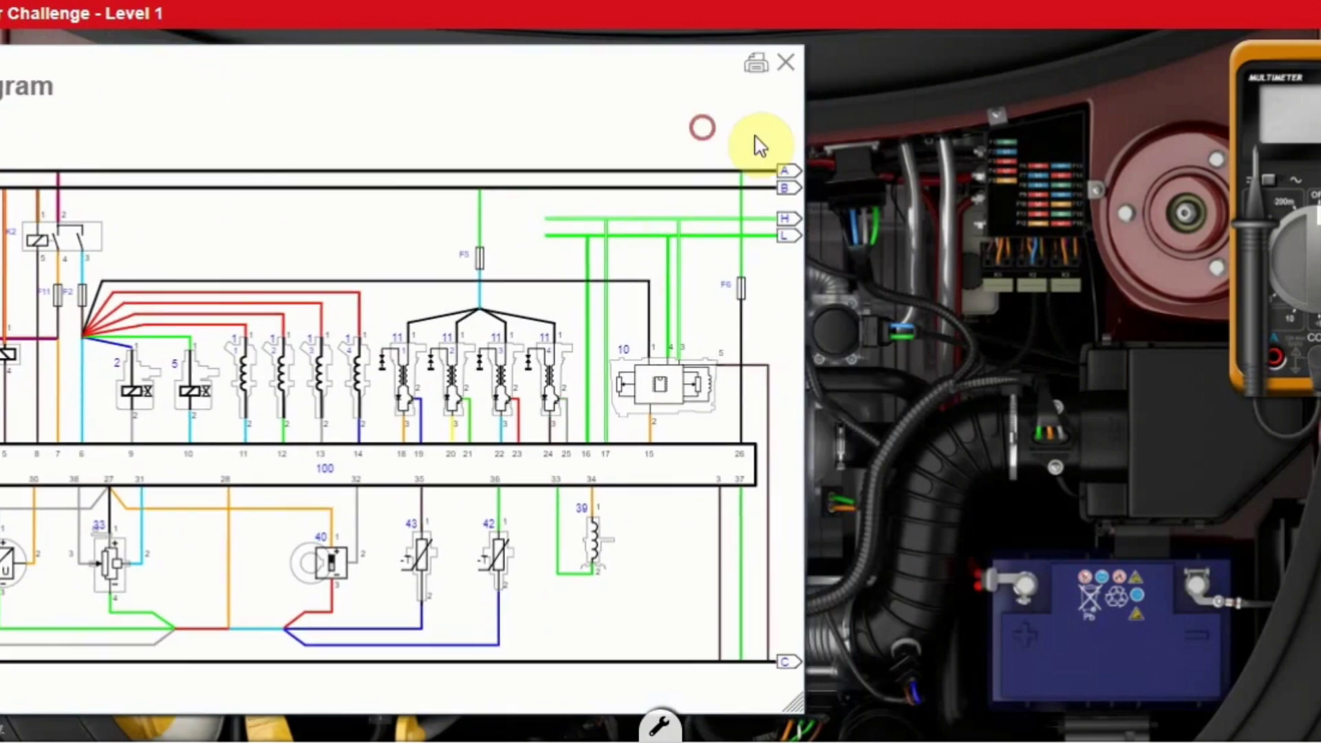
pyautogui.moveTo(1254, 249)
pyautogui.mouseDown()
pyautogui.moveTo(1252, 369)
pyautogui.moveTo(1179, 516)
pyautogui.moveTo(1180, 619)
pyautogui.moveTo(1193, 626)
pyautogui.moveTo(1197, 589)
pyautogui.mouseUp()
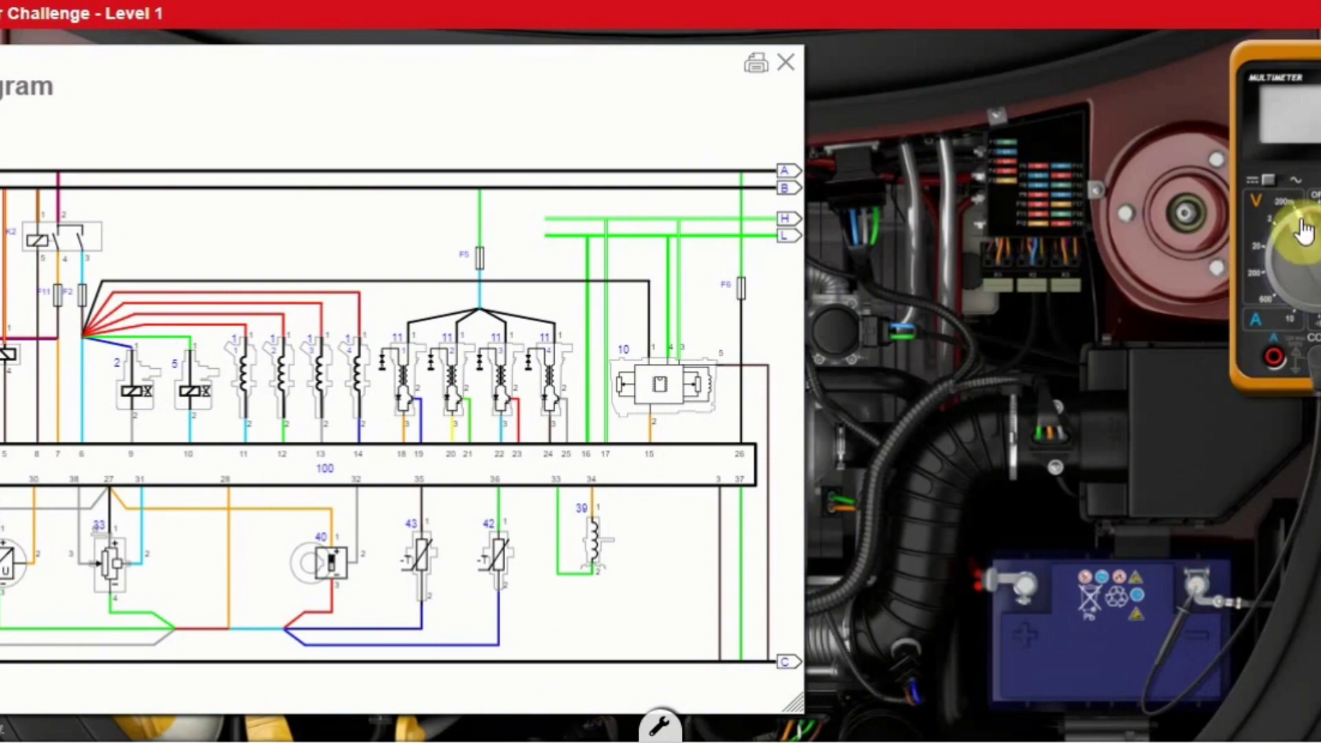
pyautogui.click(1268, 214)
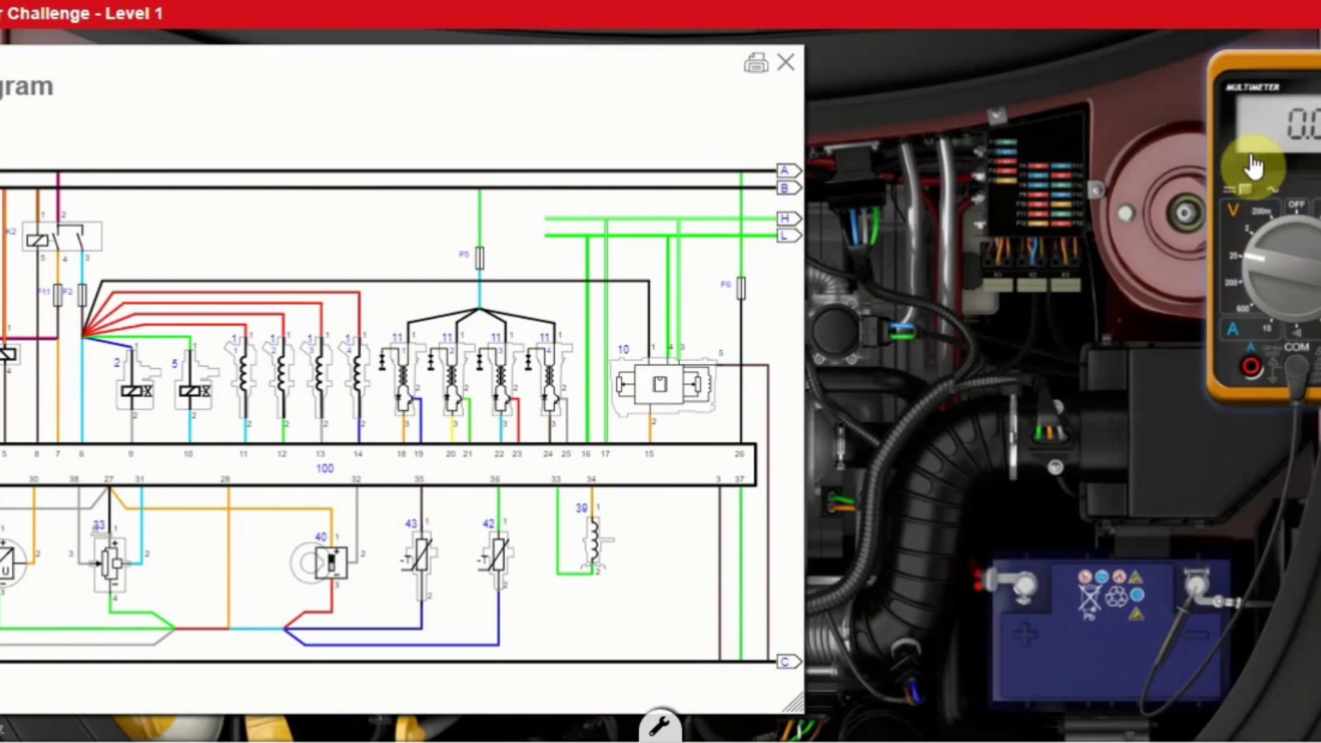
# Open the close-up of the fuse and relay box and place the dashboard over the wiring diagram.
pyautogui.click(1060, 205)
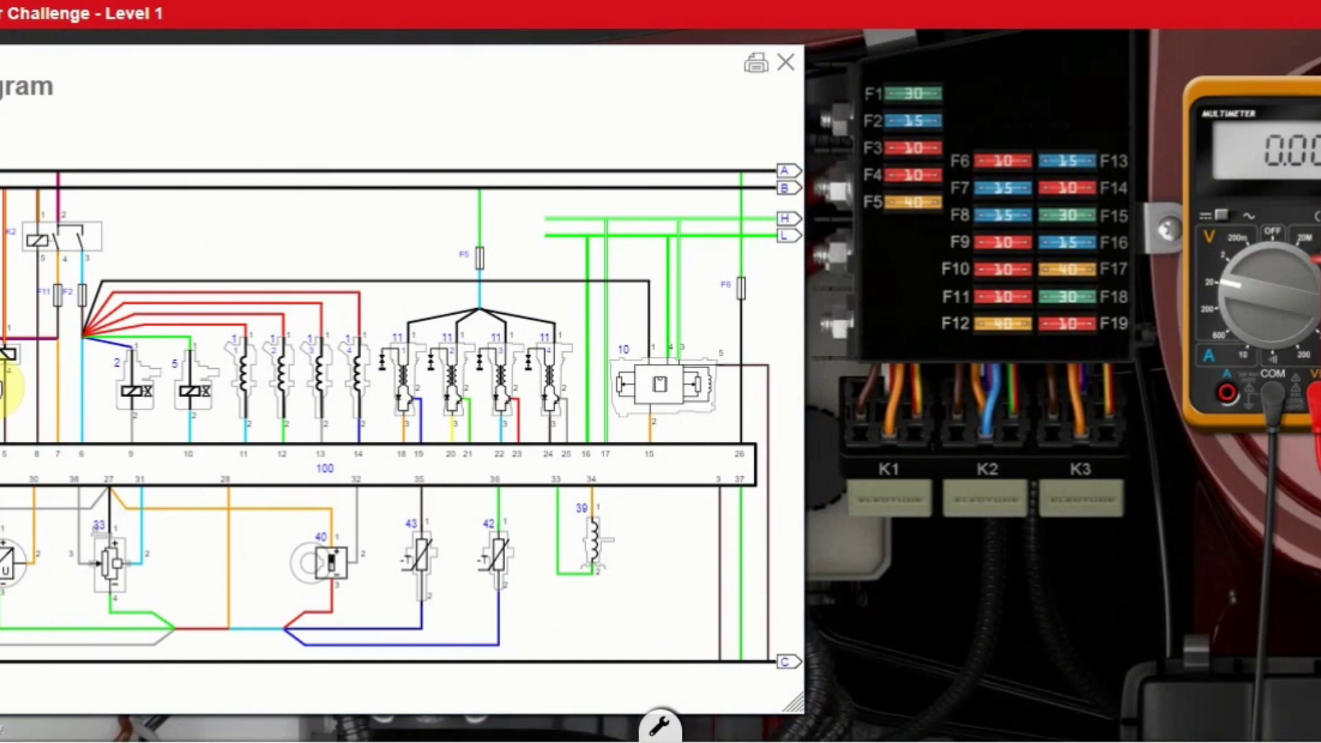
pyautogui.click(0, 380)
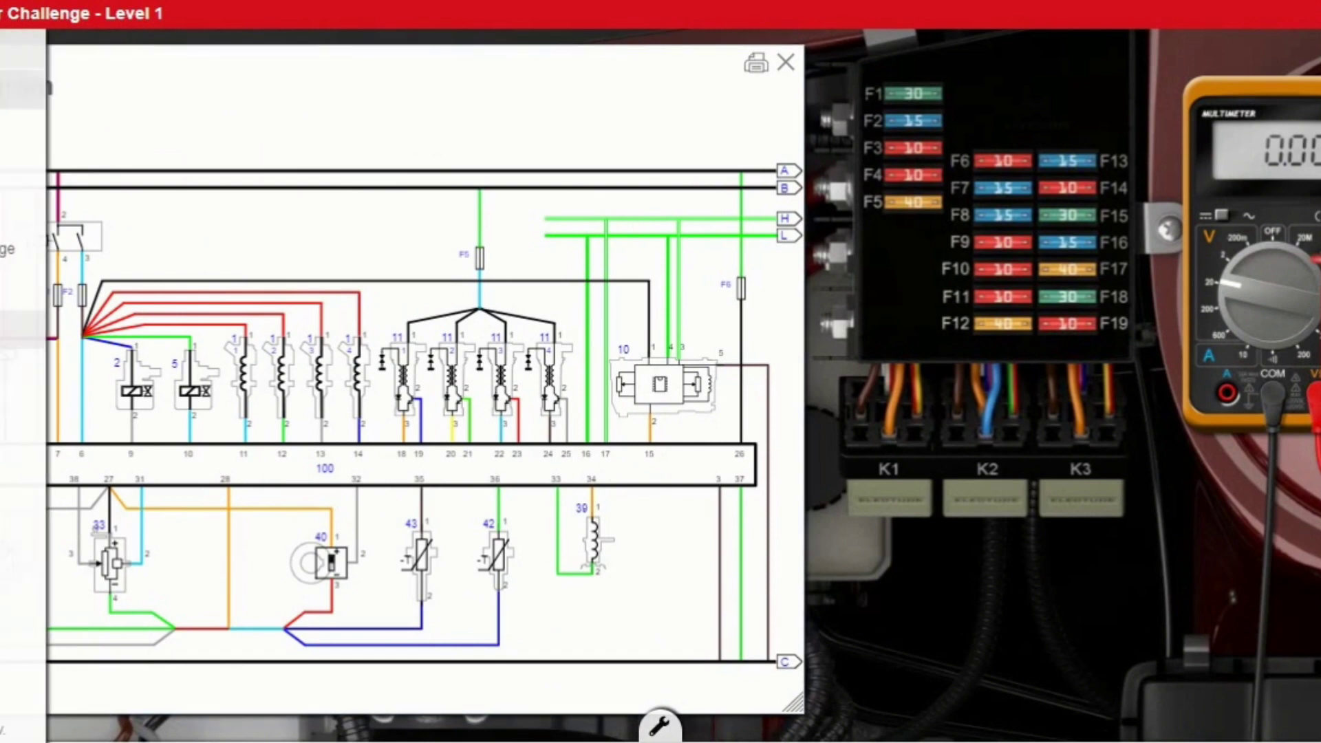
pyautogui.click(0, 329)
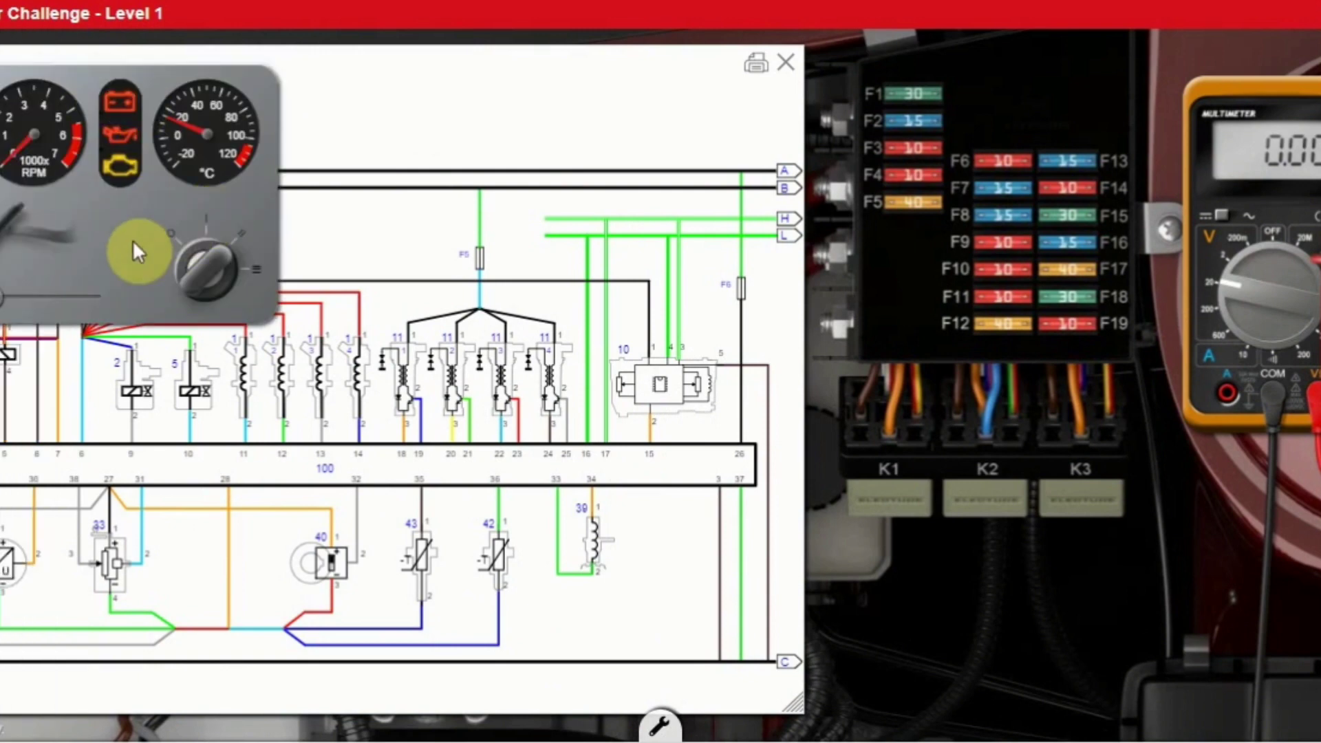
pyautogui.moveTo(148, 244); pyautogui.dragTo(391, 193)
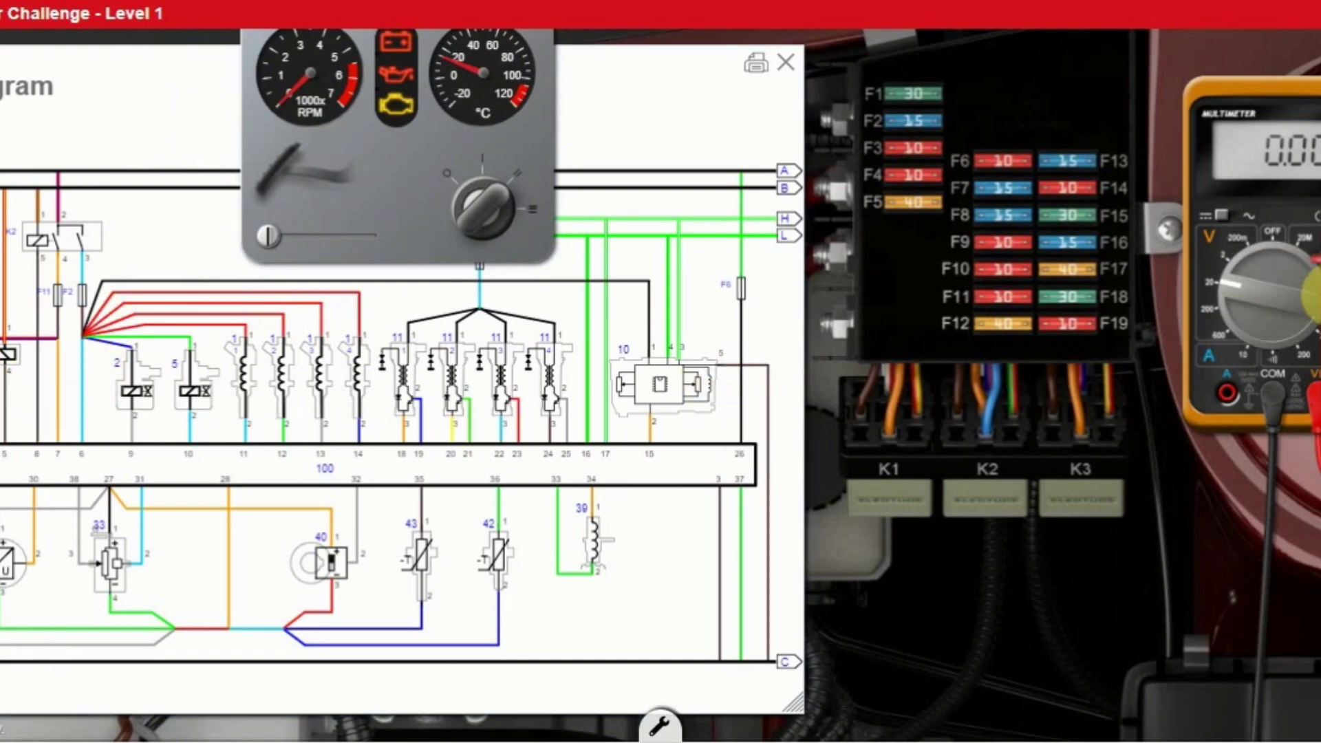
# Measure the voltage at relay K3's lower middle terminal with the red probe while switching the ignition off and on again.
pyautogui.click(1266, 299)
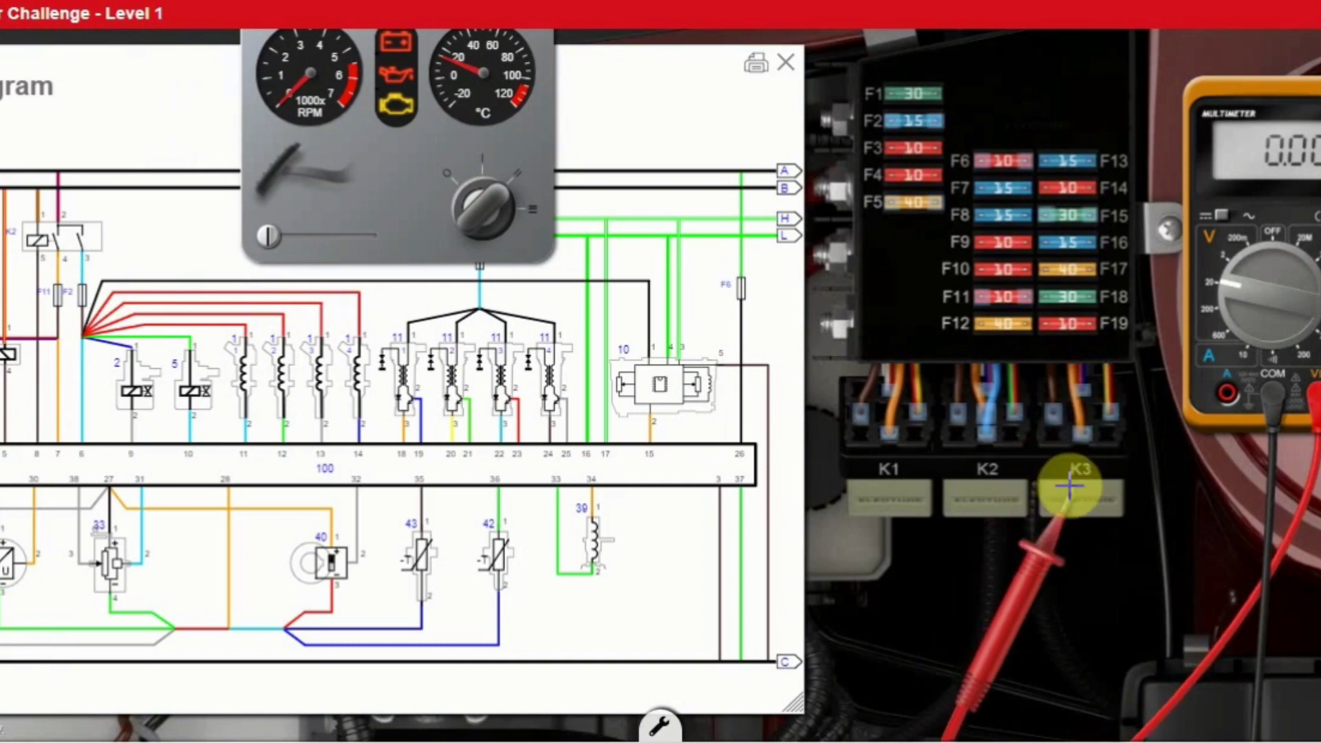
pyautogui.click(1081, 431)
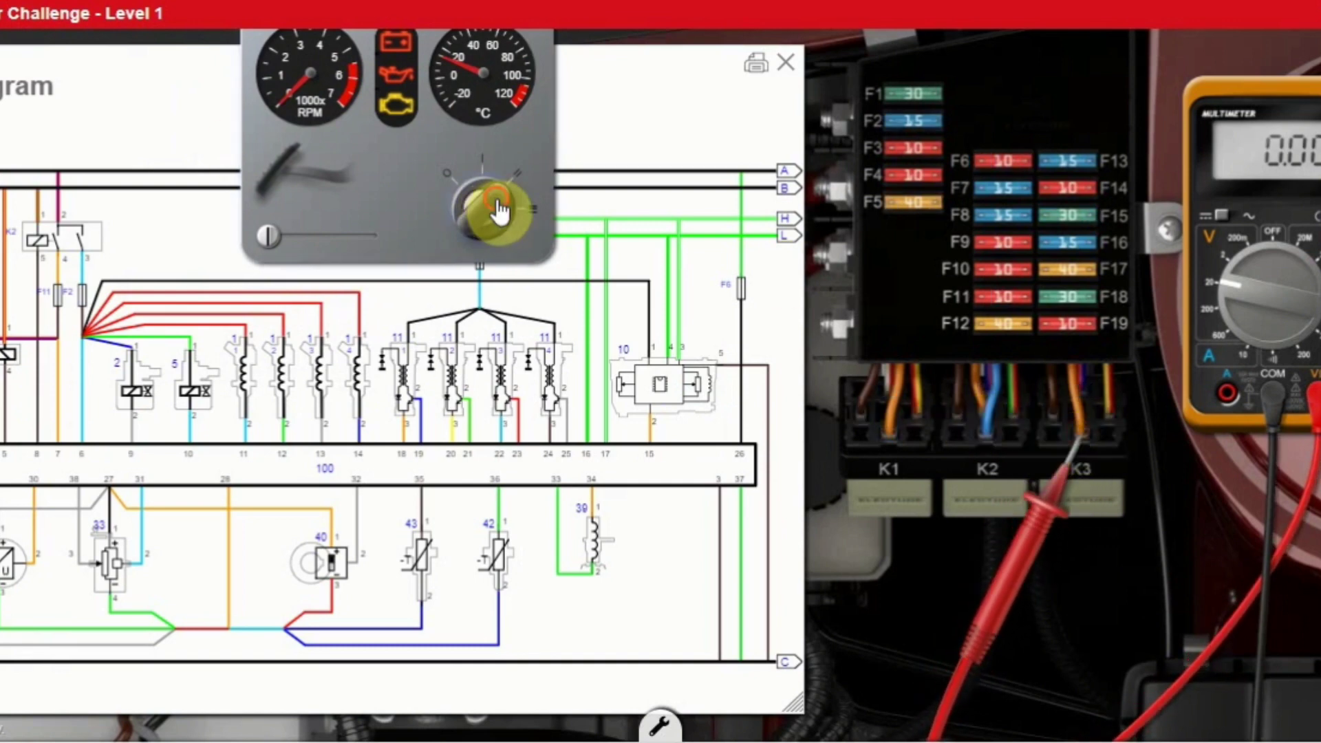
pyautogui.moveTo(495, 206); pyautogui.dragTo(428, 197)
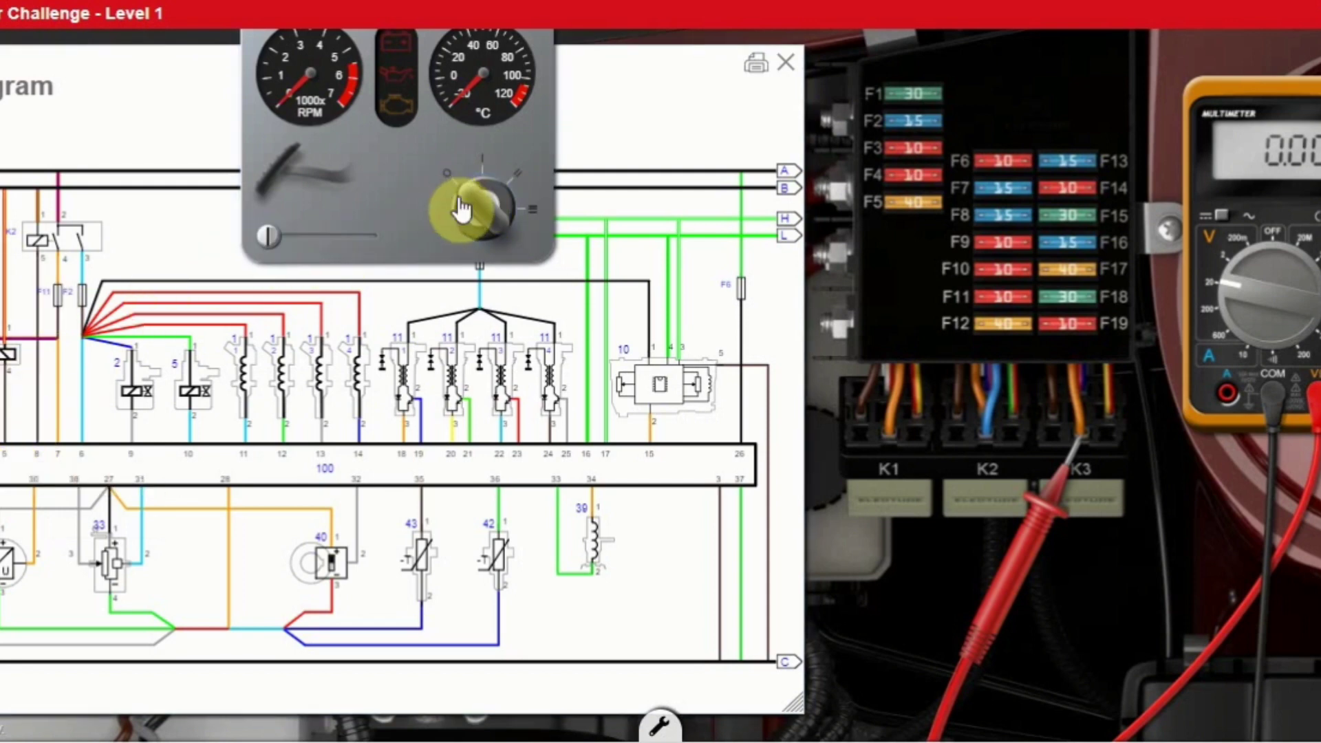
pyautogui.moveTo(473, 204); pyautogui.dragTo(543, 178)
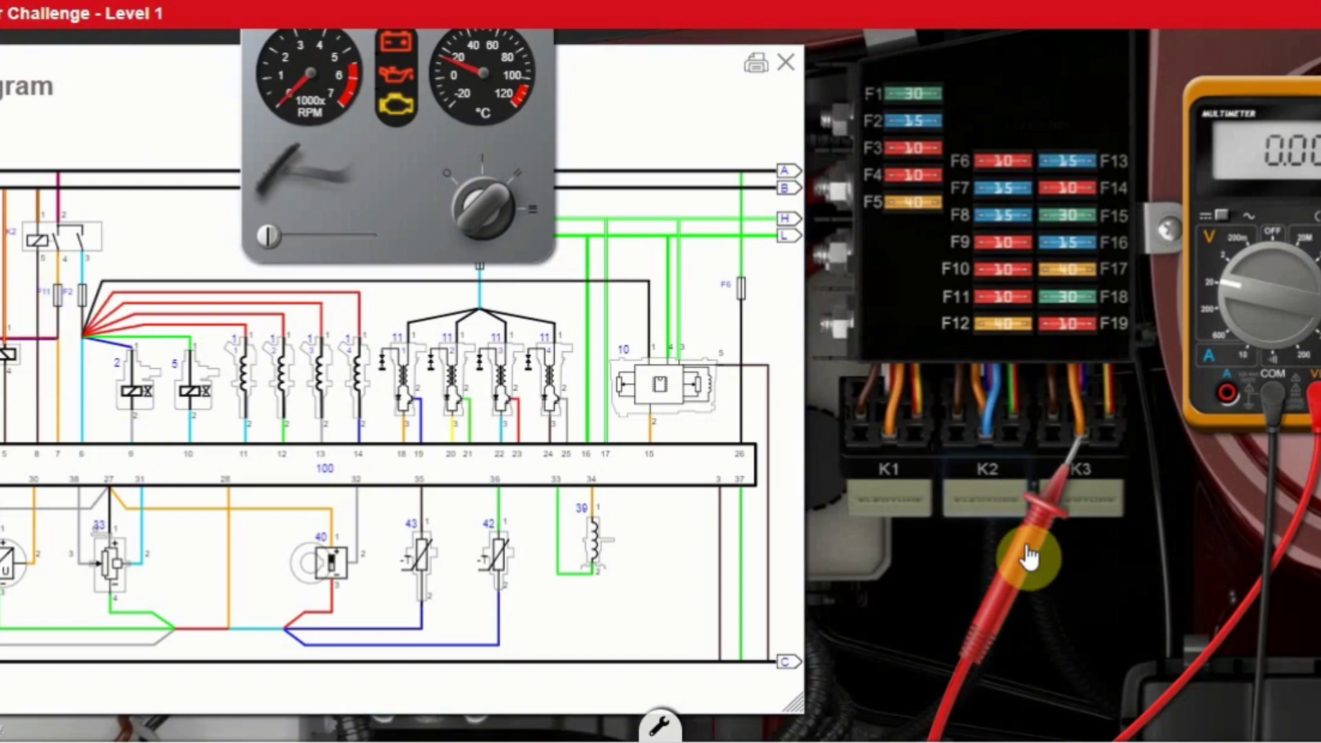
# Measure the voltage at relay K3's upper middle terminal and at its right-hand terminal with the red probe.
pyautogui.moveTo(1030, 557); pyautogui.dragTo(1084, 401)
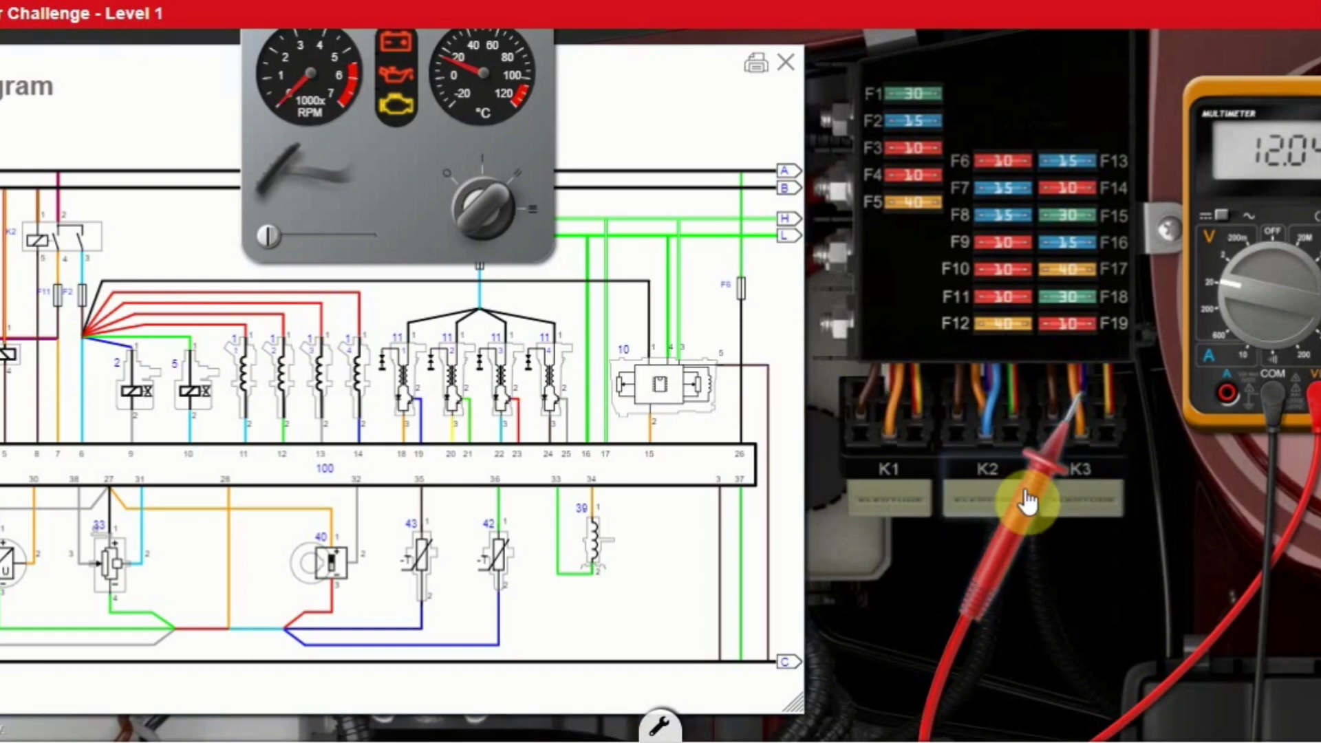
pyautogui.moveTo(1028, 502); pyautogui.dragTo(1107, 417)
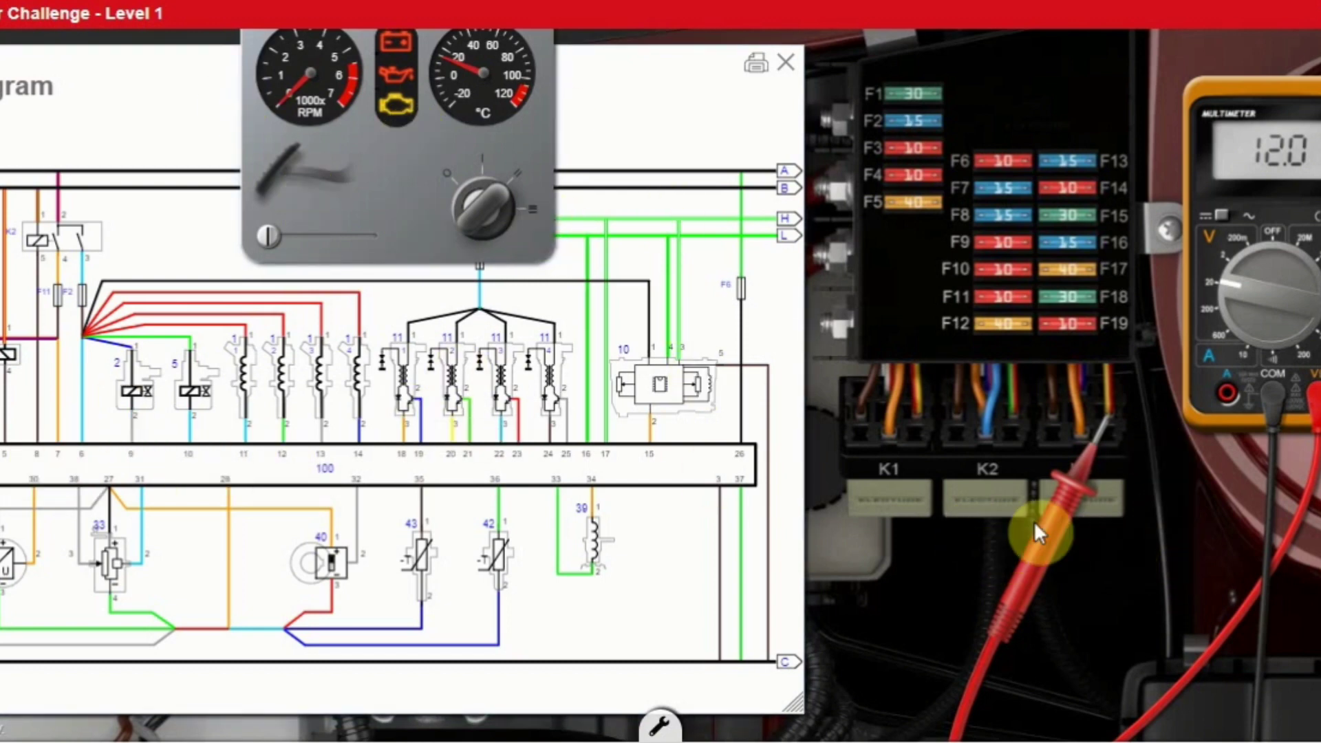
# Check relay K3's left-hand terminal with the red probe on the continuity setting while switching the ignition off and on again.
pyautogui.moveTo(1039, 534); pyautogui.dragTo(1053, 417)
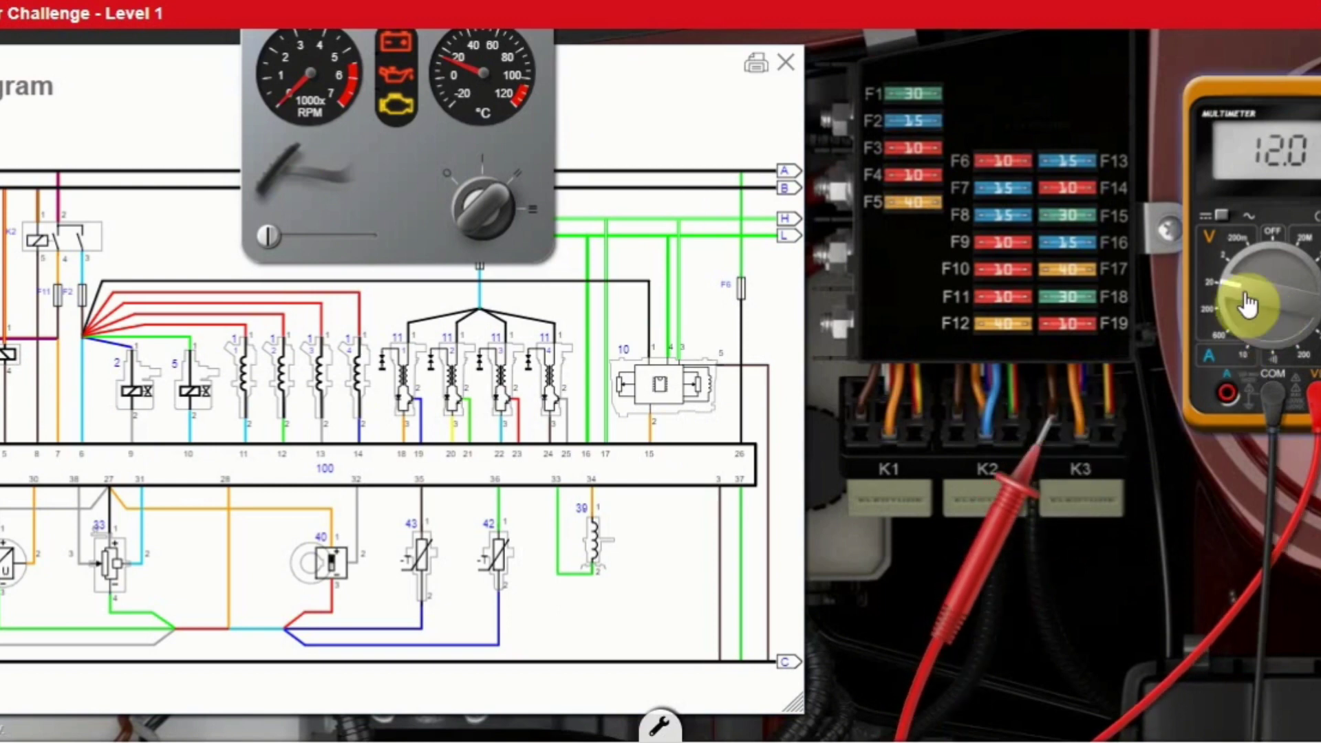
pyautogui.moveTo(1235, 293); pyautogui.dragTo(1280, 375)
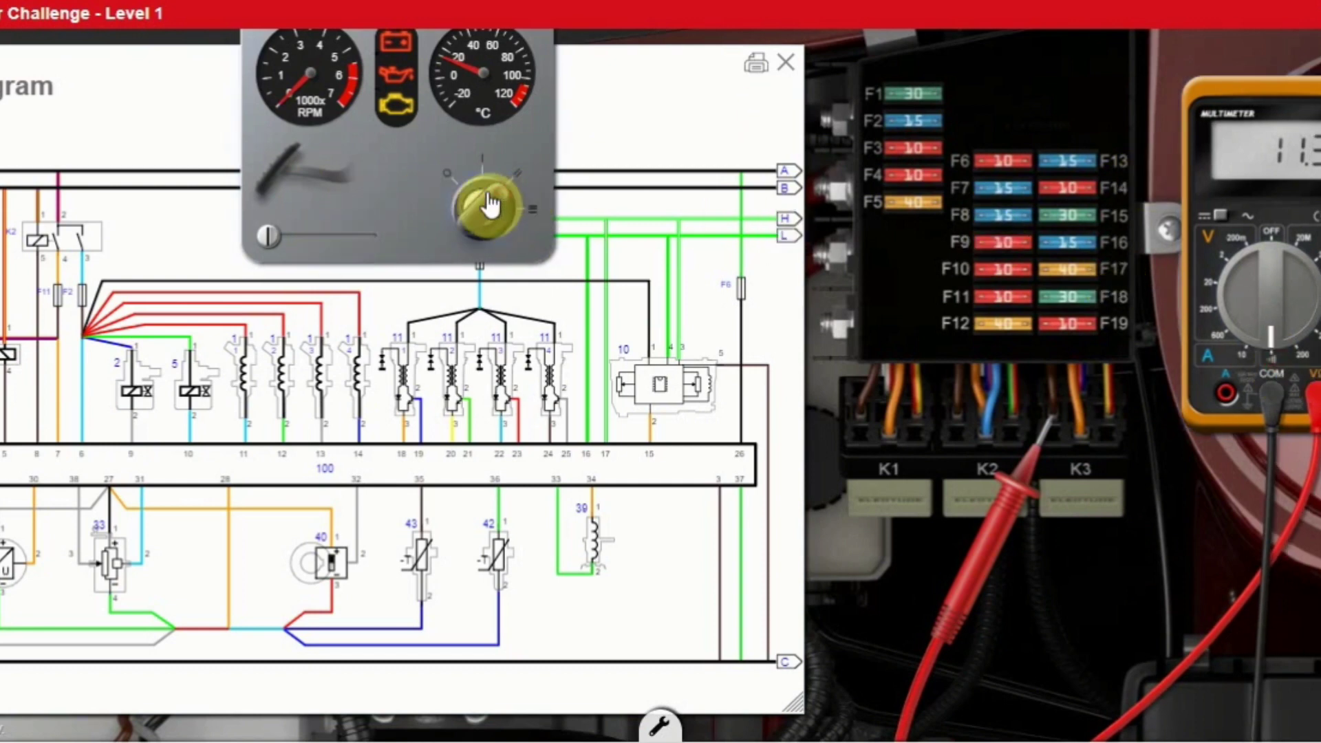
pyautogui.moveTo(481, 206); pyautogui.dragTo(427, 183)
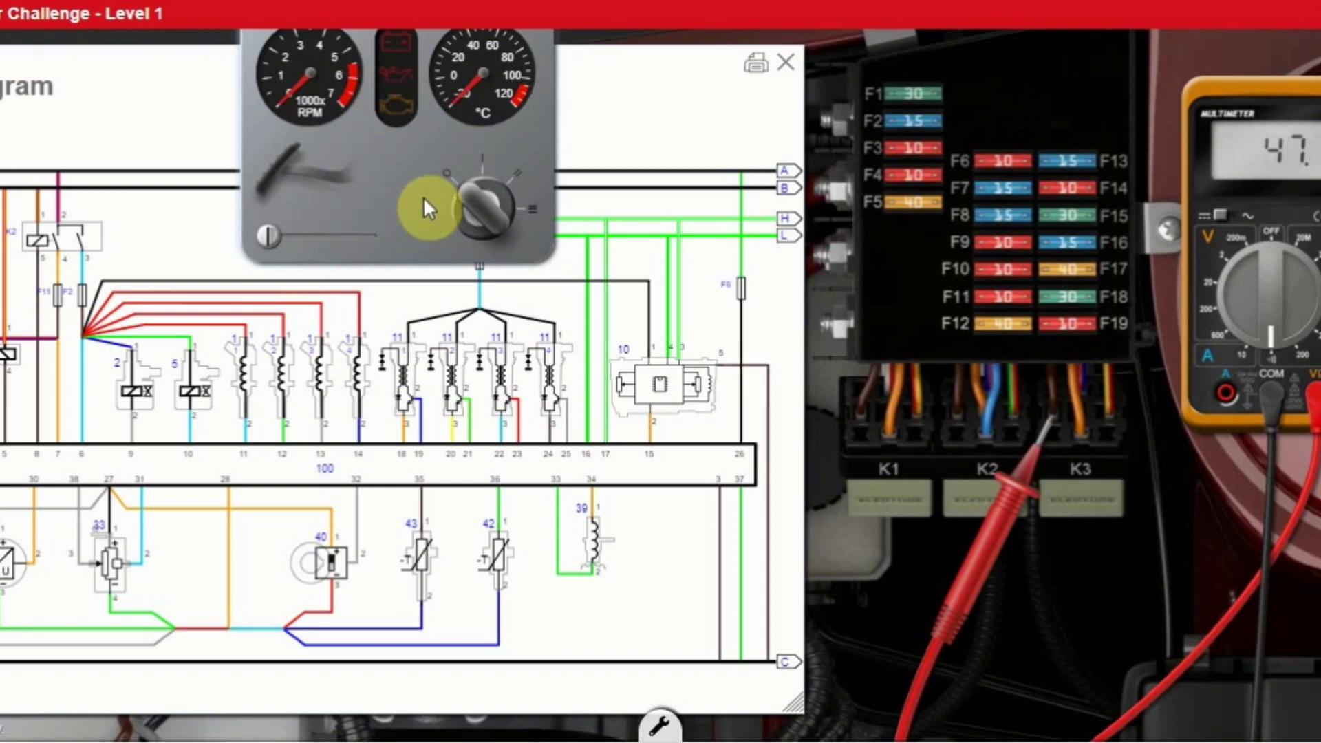
pyautogui.click(468, 190)
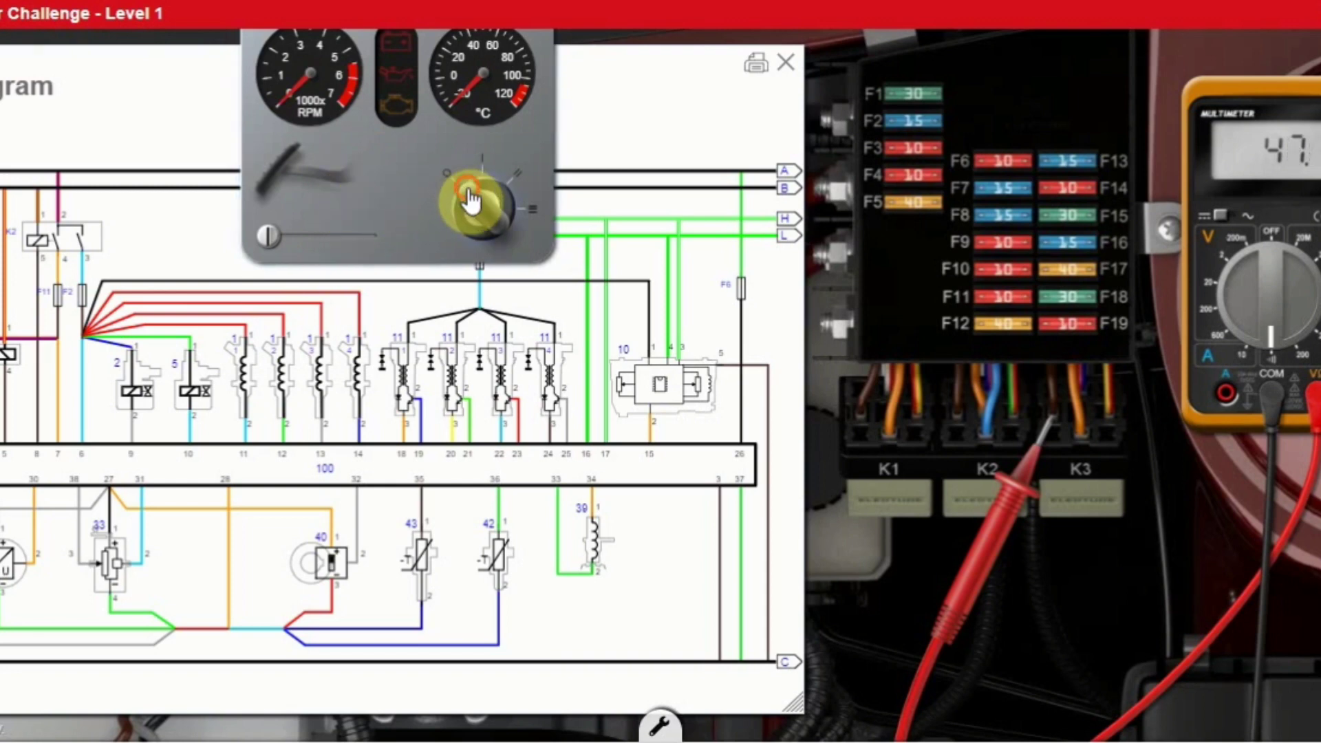
pyautogui.moveTo(471, 200); pyautogui.dragTo(677, 175)
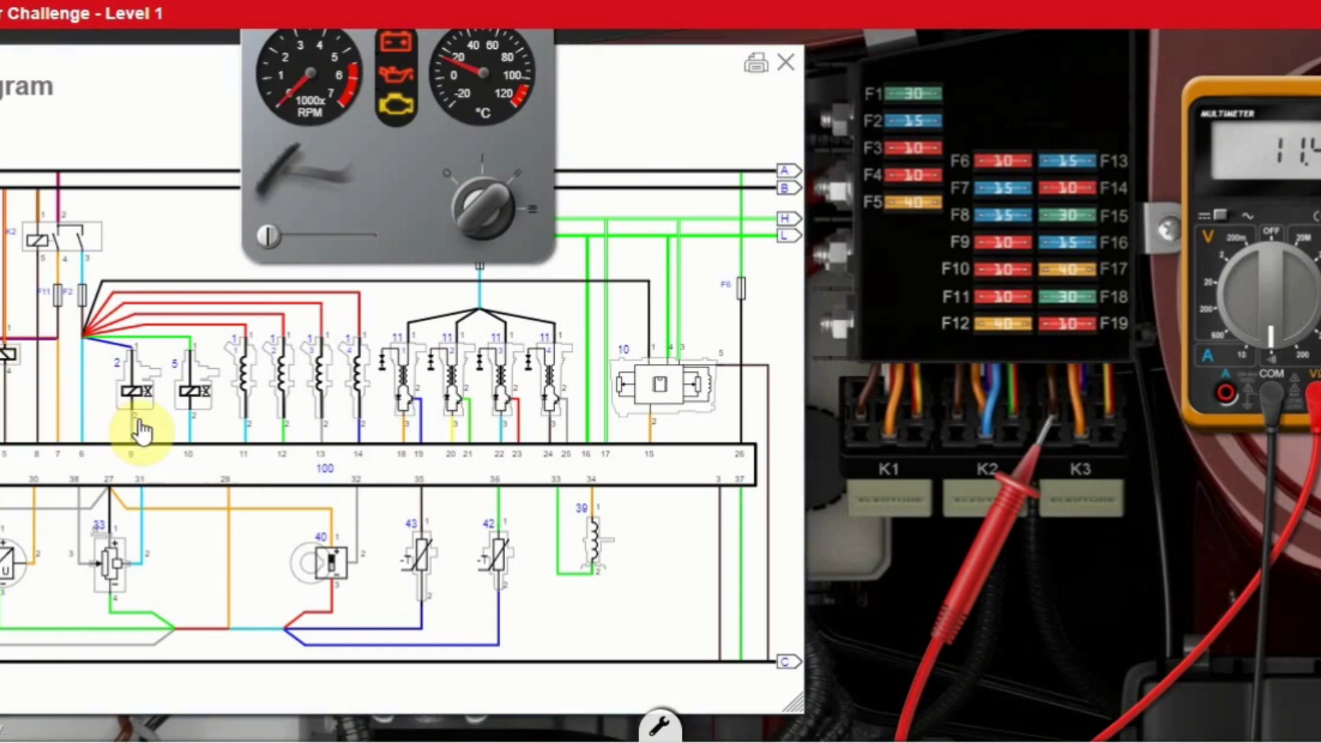
# Disconnect the red probe, swap relay K3 for a new part, refit it in its socket and start the engine.
pyautogui.click(993, 556)
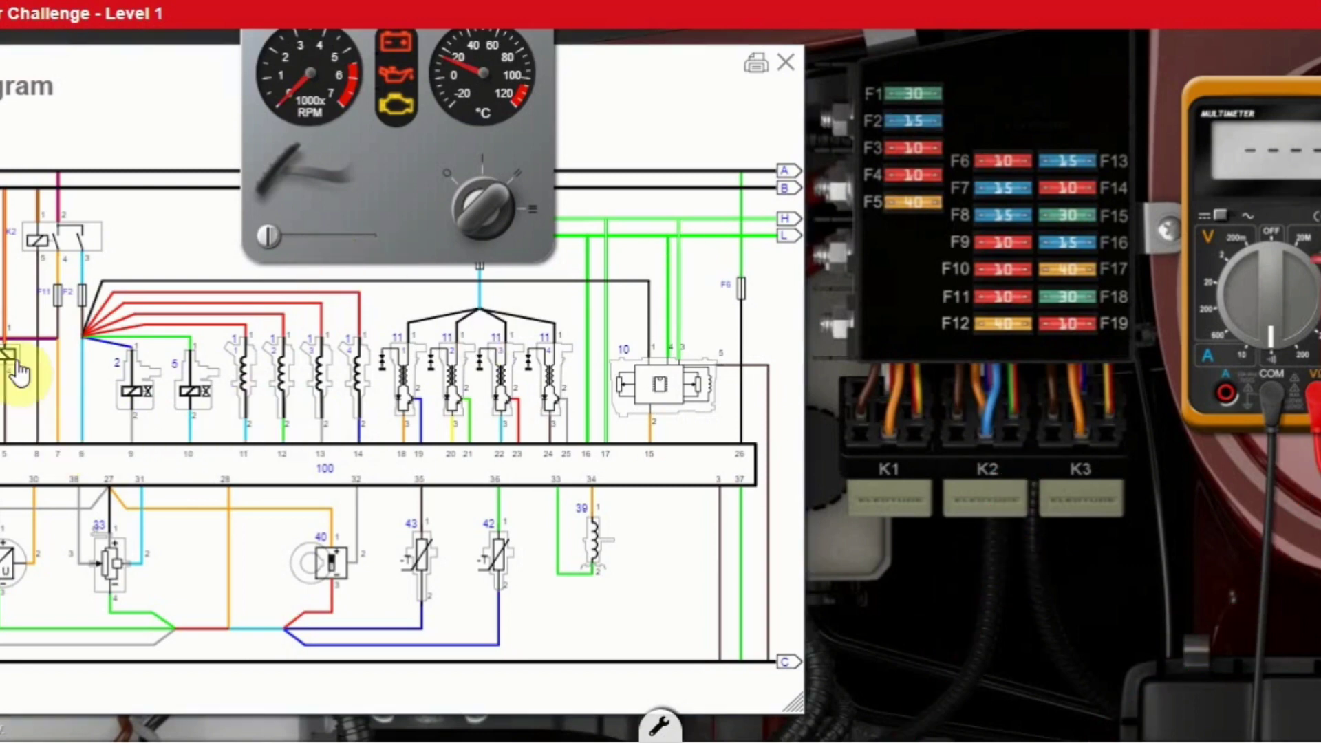
pyautogui.click(1072, 507)
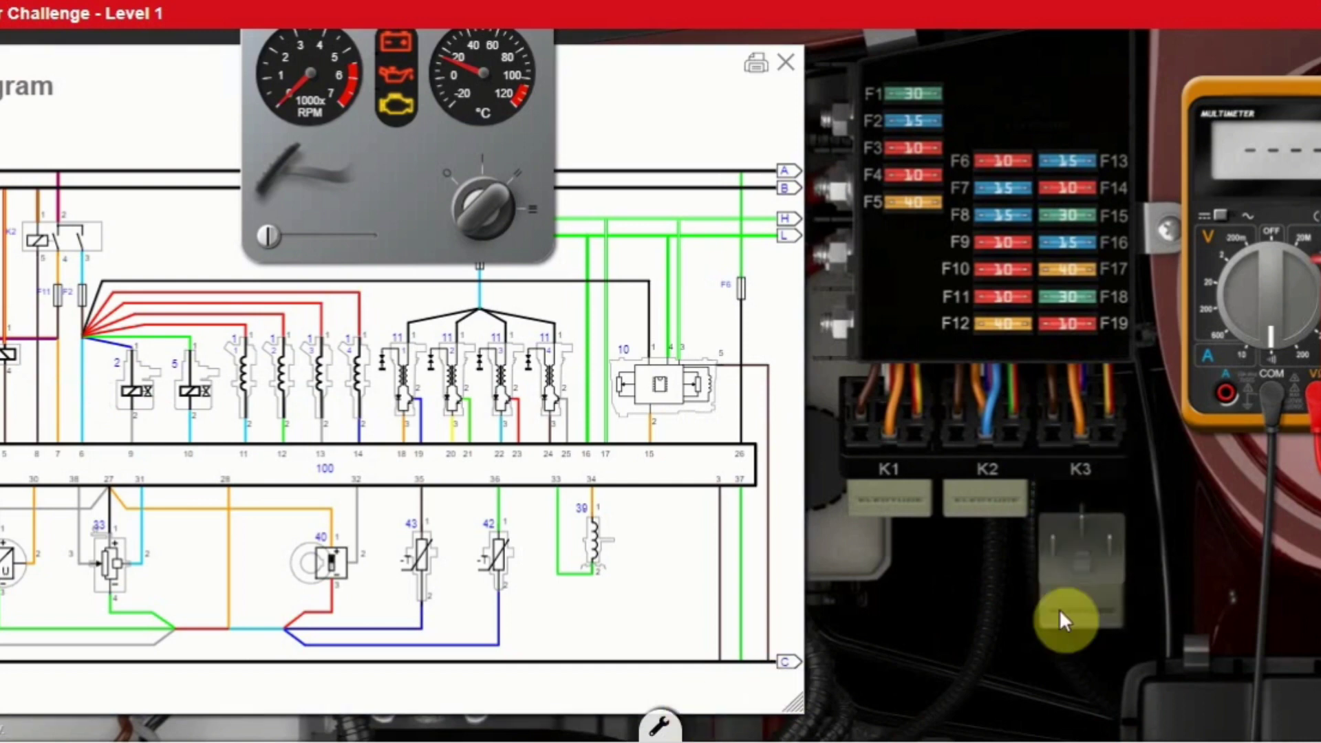
pyautogui.moveTo(761, 627); pyautogui.dragTo(659, 704)
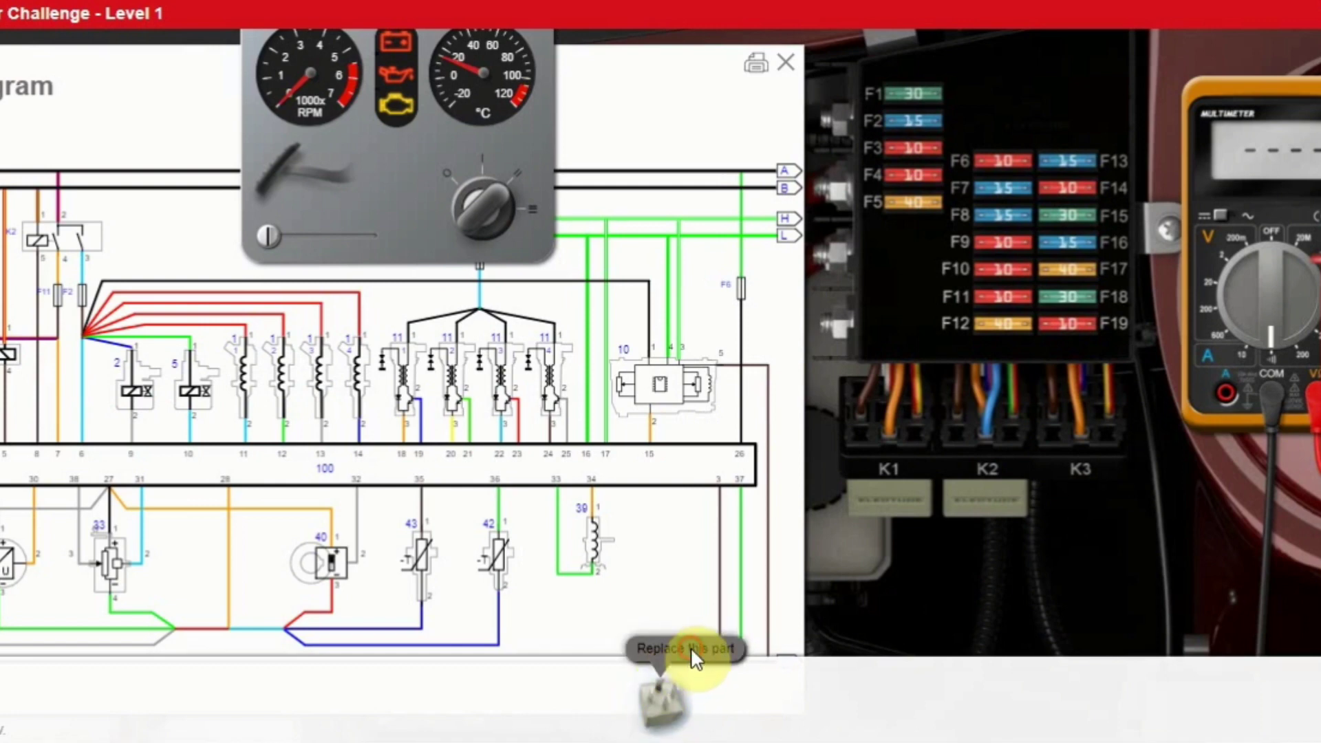
pyautogui.click(691, 650)
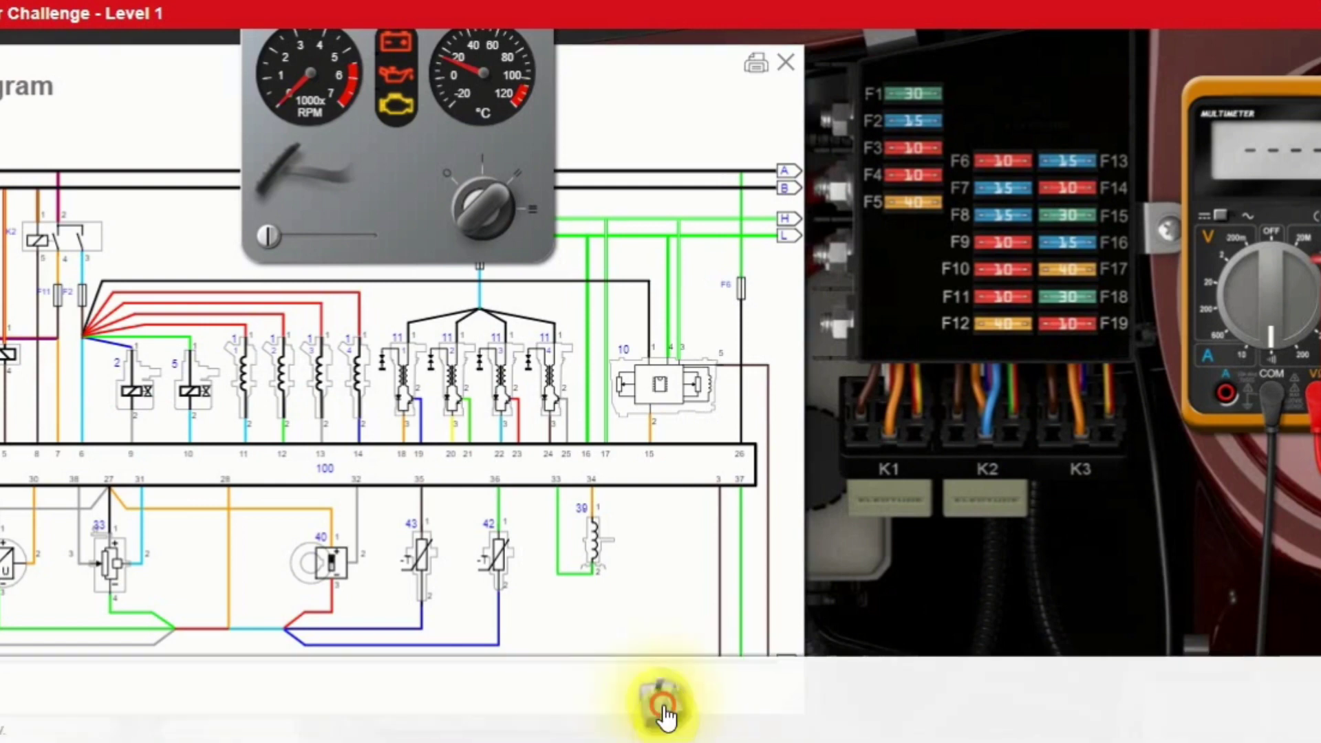
pyautogui.moveTo(660, 699); pyautogui.dragTo(1088, 584)
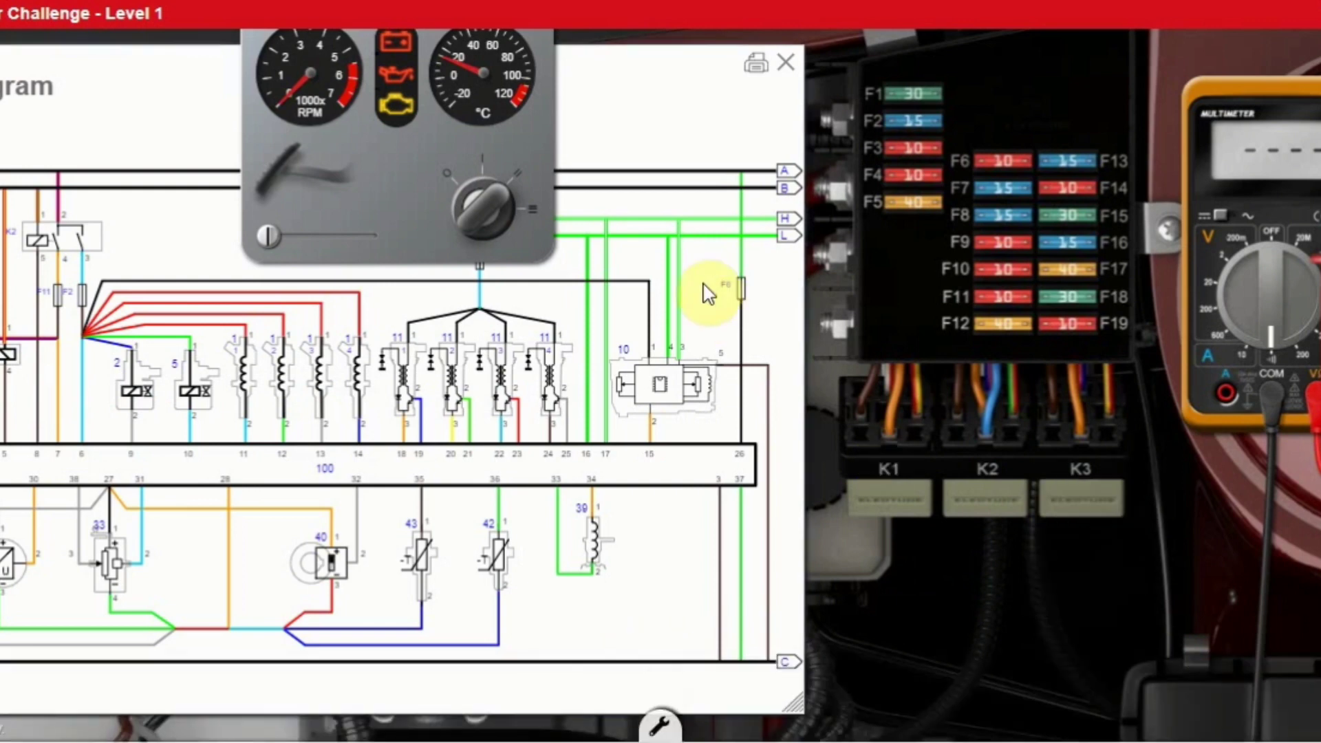
pyautogui.moveTo(480, 204); pyautogui.dragTo(618, 254)
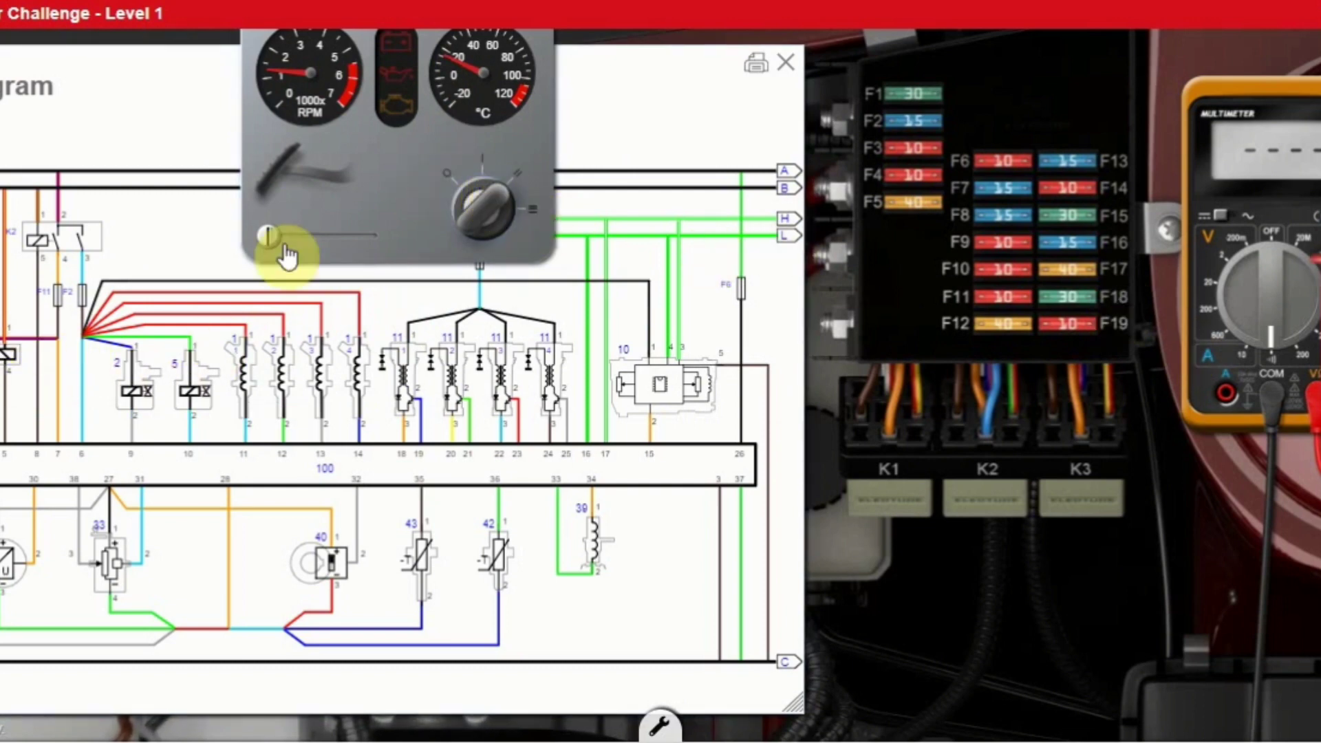
# Measure relay K3's lower middle terminal on the 20 V DC range with the ignition switched off and on again.
pyautogui.moveTo(472, 200); pyautogui.dragTo(411, 179)
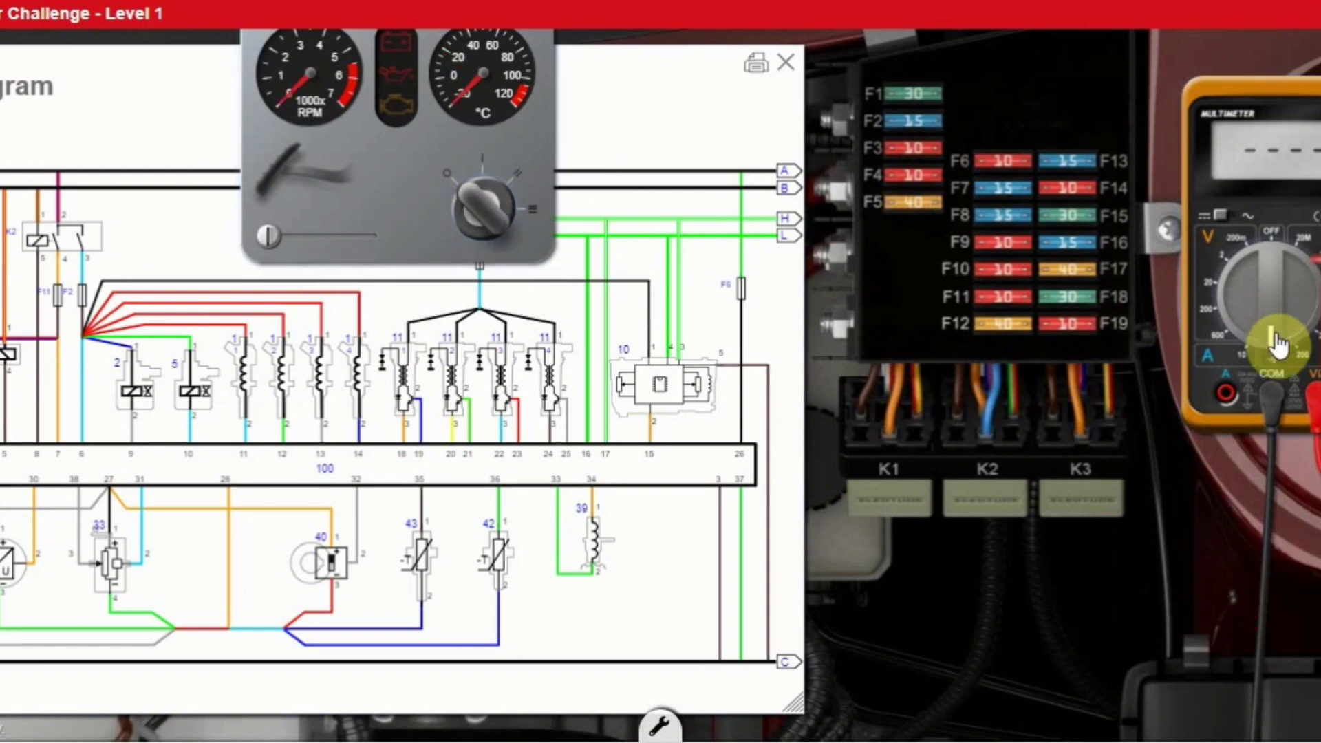
pyautogui.moveTo(1277, 340); pyautogui.dragTo(1239, 267)
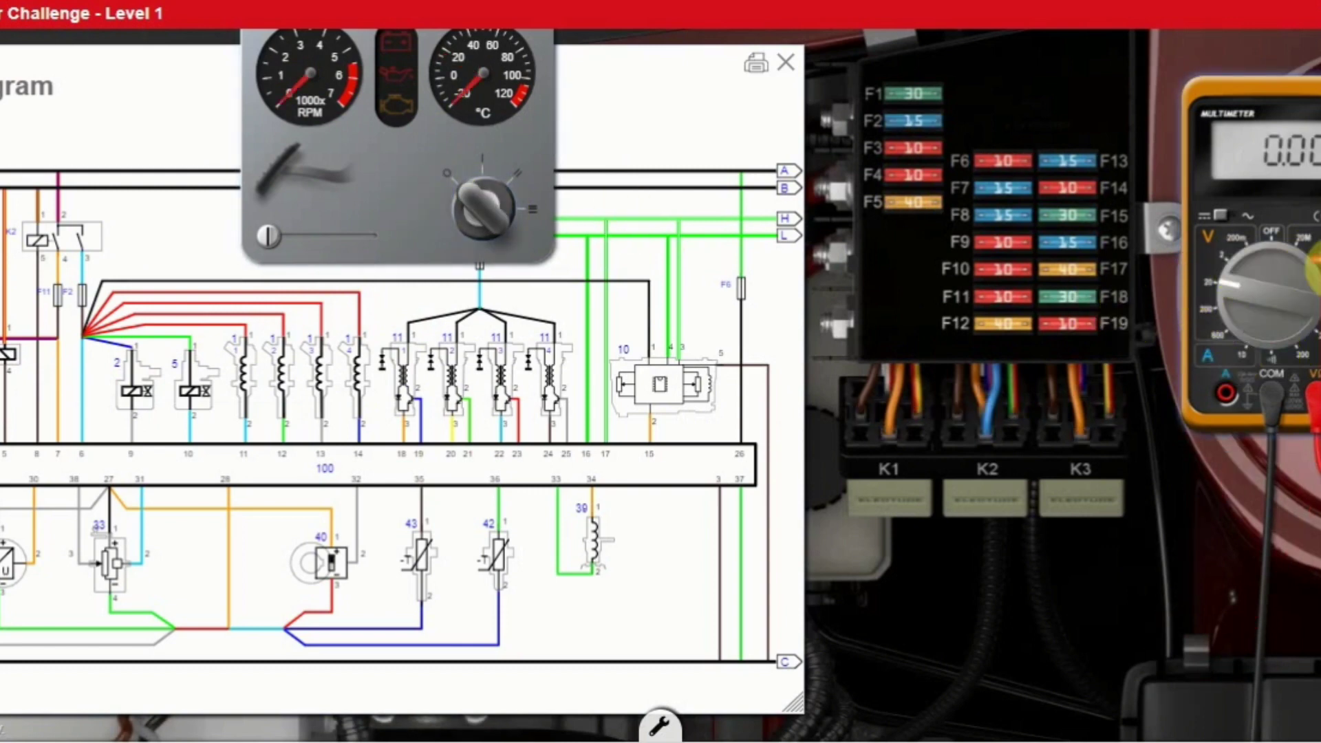
pyautogui.moveTo(1315, 303); pyautogui.dragTo(1081, 432)
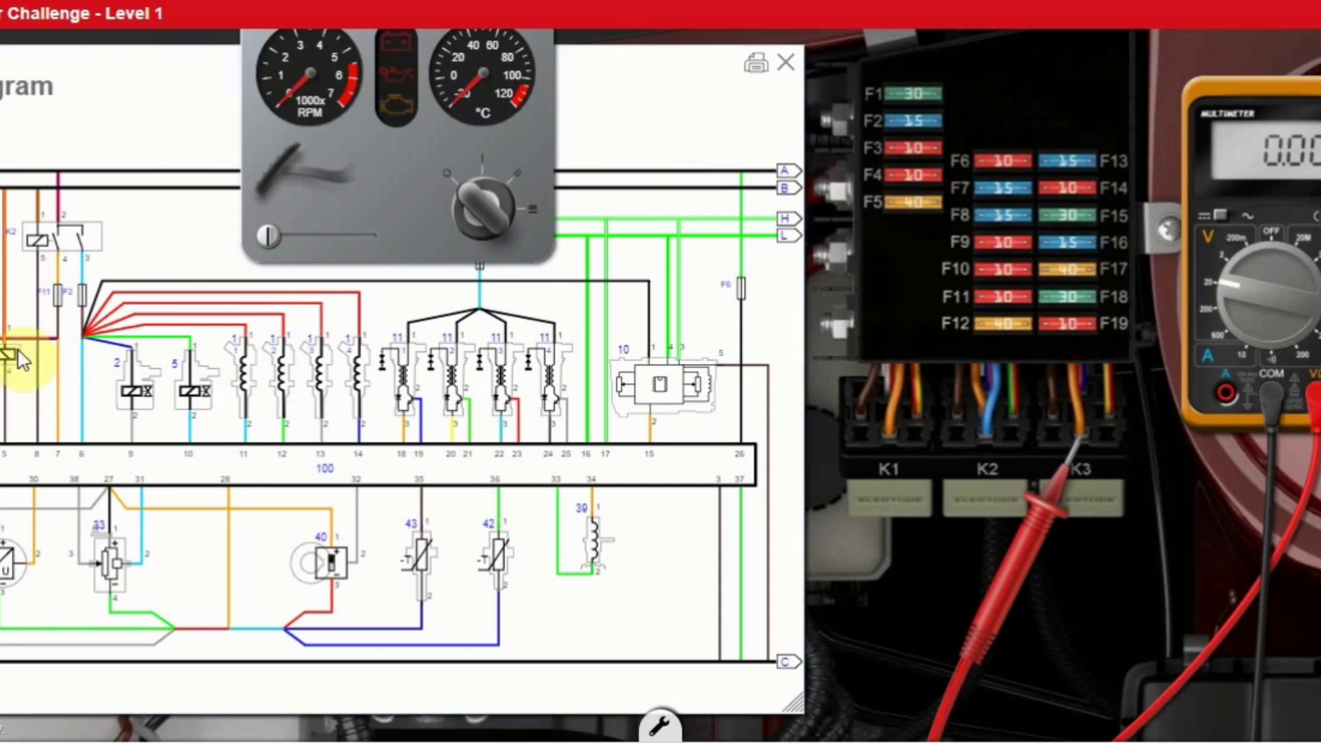
pyautogui.click(472, 197)
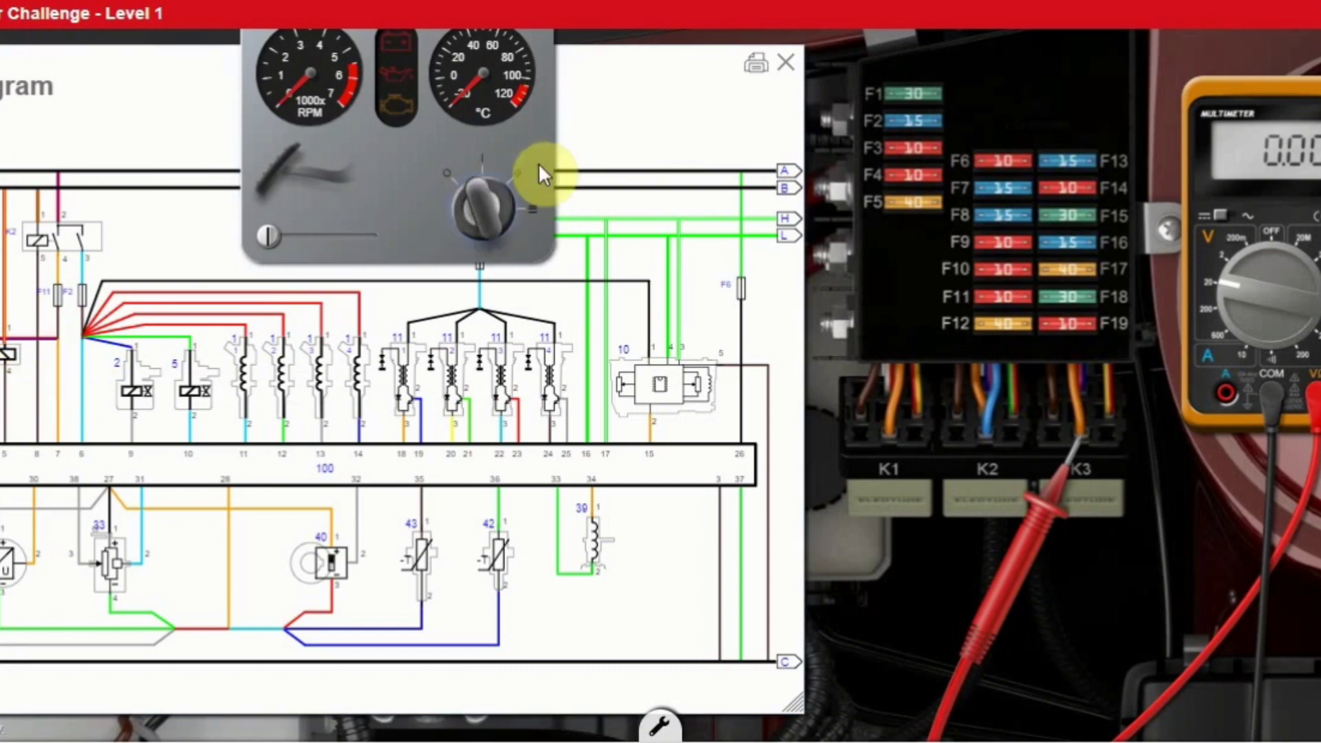
pyautogui.click(1260, 204)
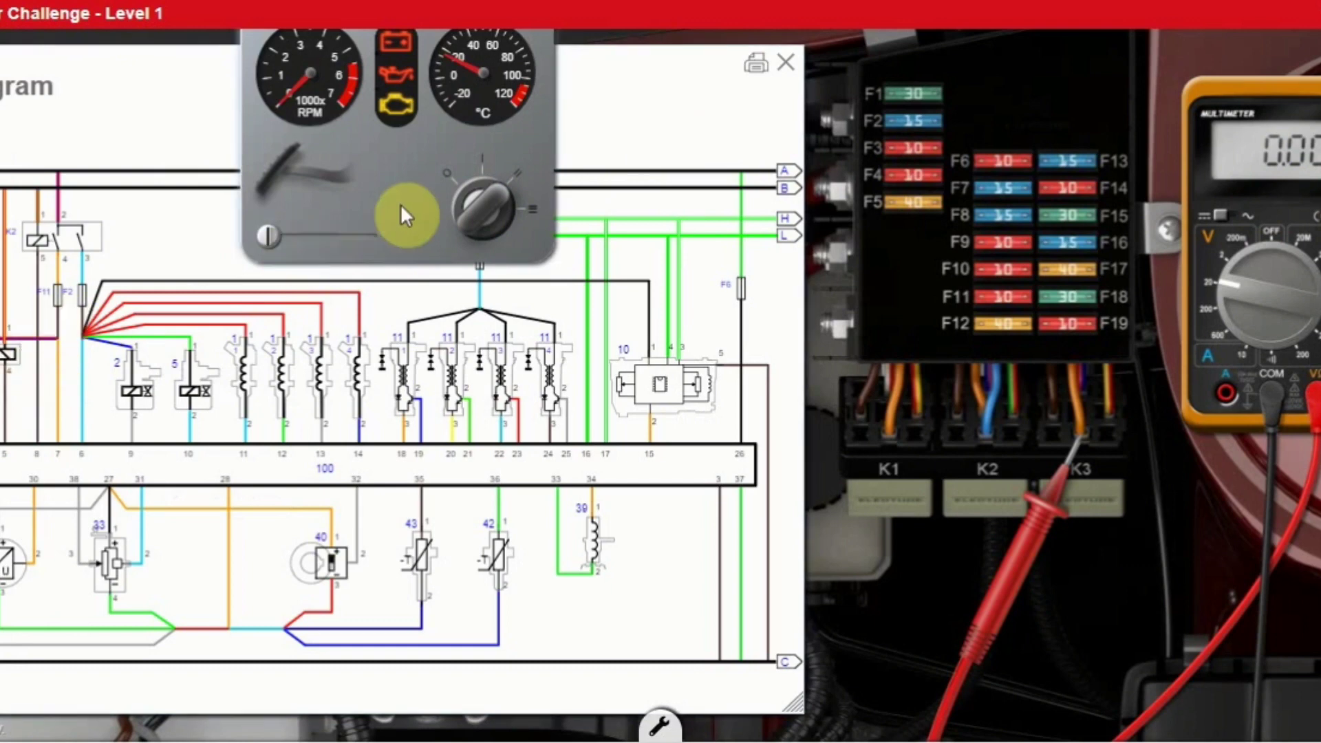
# Swap the wiring diagram for the scan tool and start the engine.
pyautogui.moveTo(400, 204); pyautogui.dragTo(447, 292)
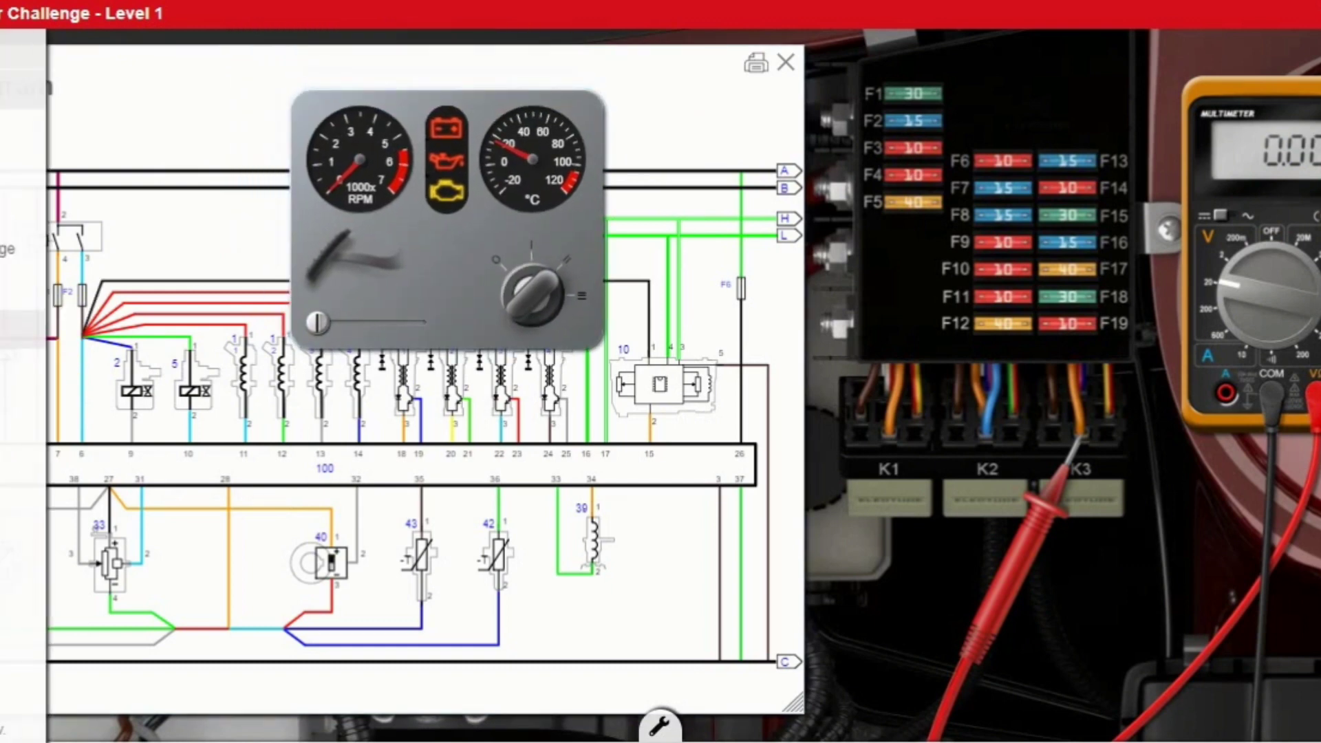
pyautogui.click(786, 63)
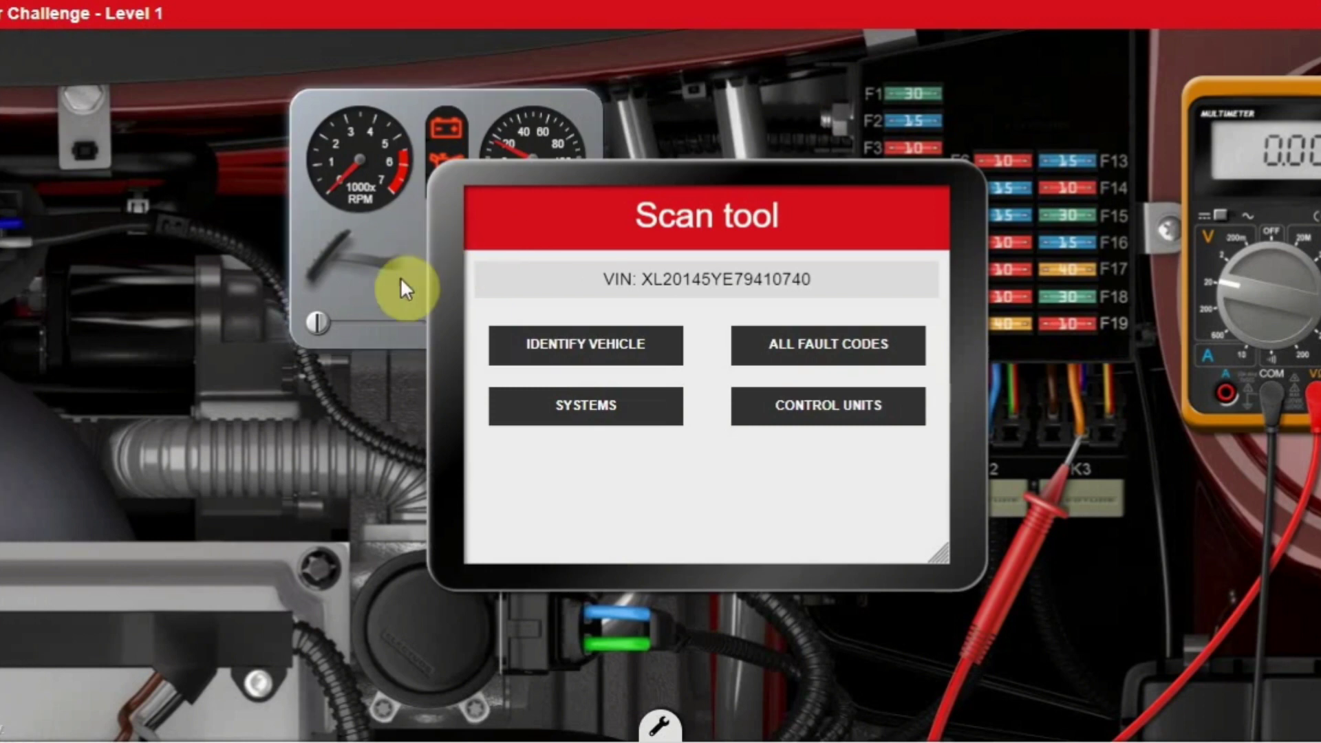
pyautogui.click(401, 279)
pyautogui.moveTo(544, 297); pyautogui.dragTo(645, 324)
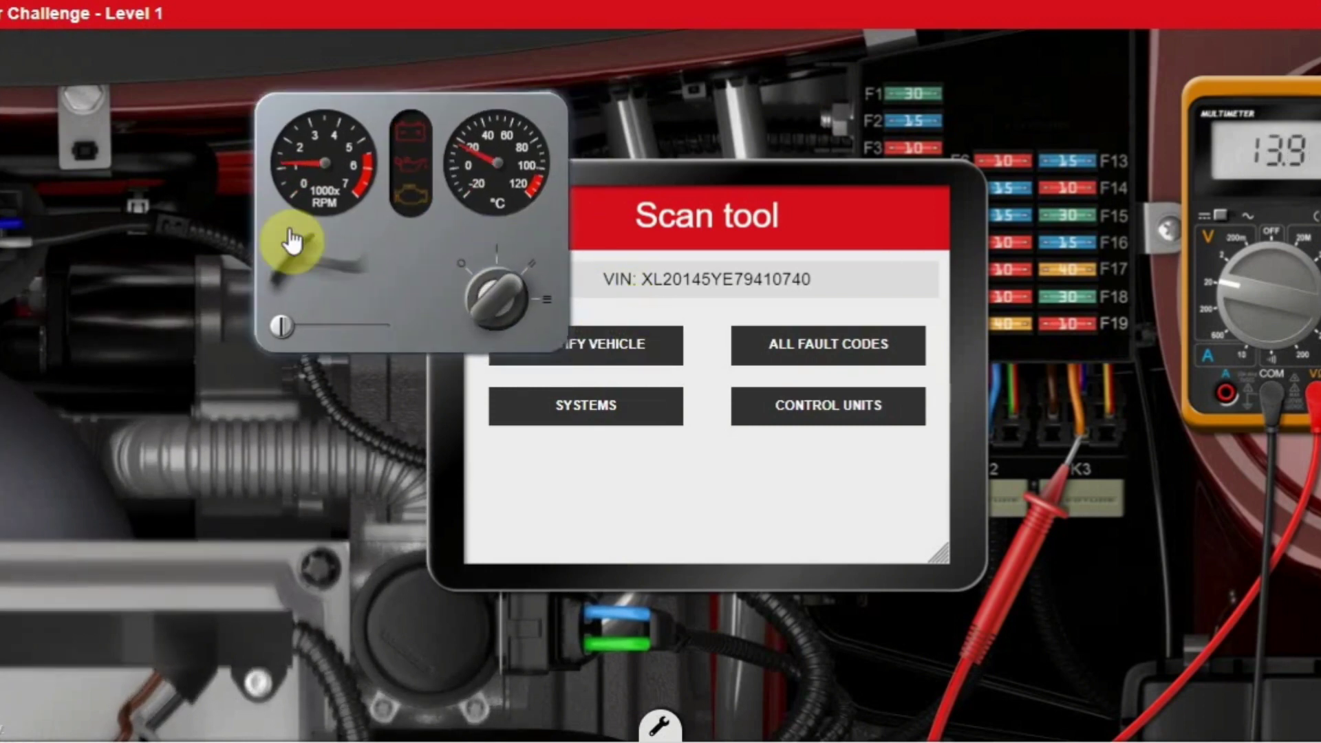
# Clear all stored fault codes with the scan tool and reopen the list to check the ECU, TVCM and Gateway entries.
pyautogui.click(801, 351)
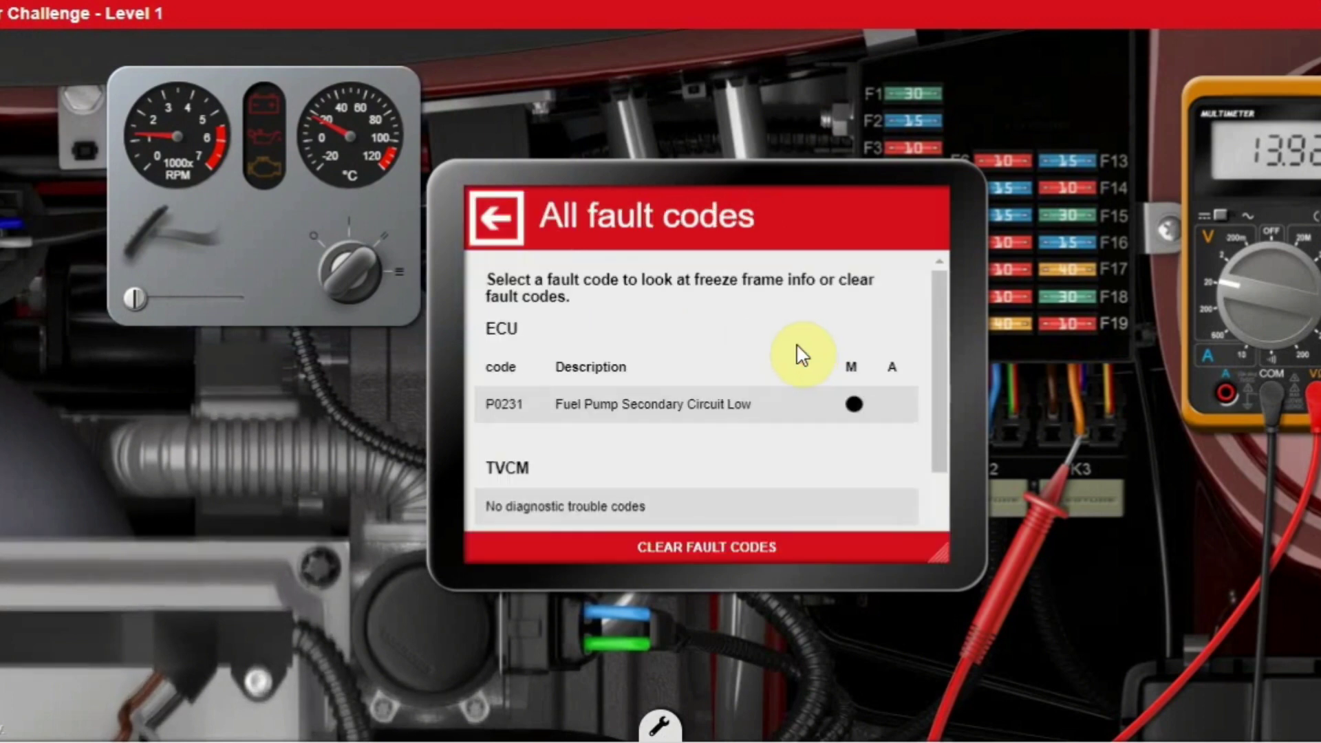
pyautogui.click(699, 561)
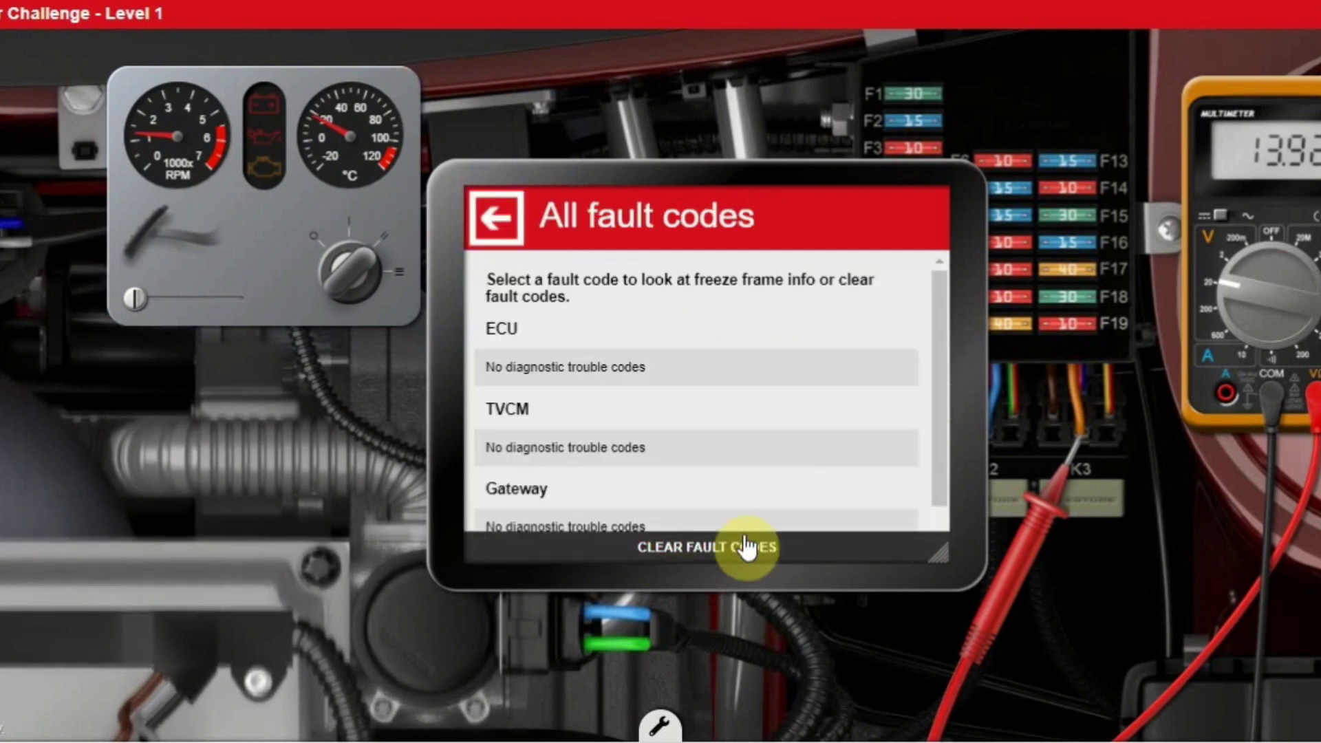
pyautogui.click(509, 211)
pyautogui.click(826, 344)
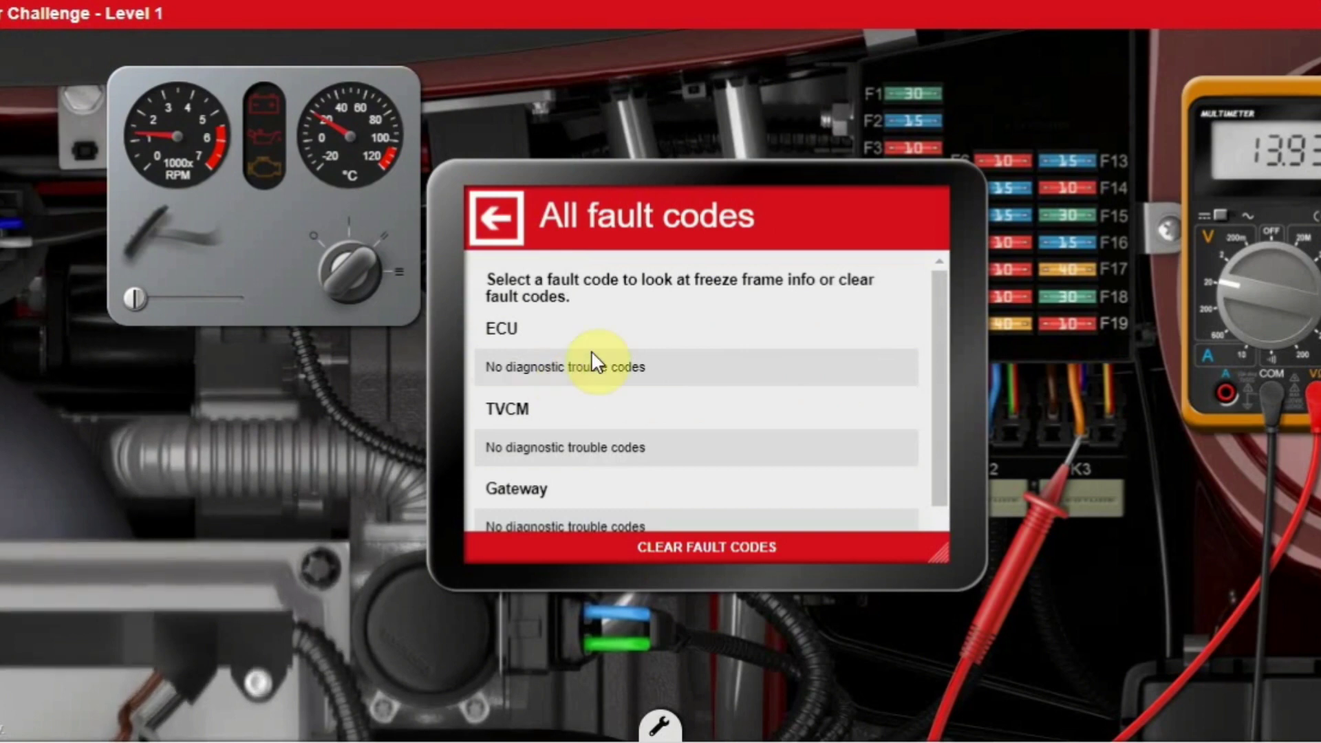
pyautogui.scroll(-1, 681, 327)
pyautogui.scroll(-2, 554, 337)
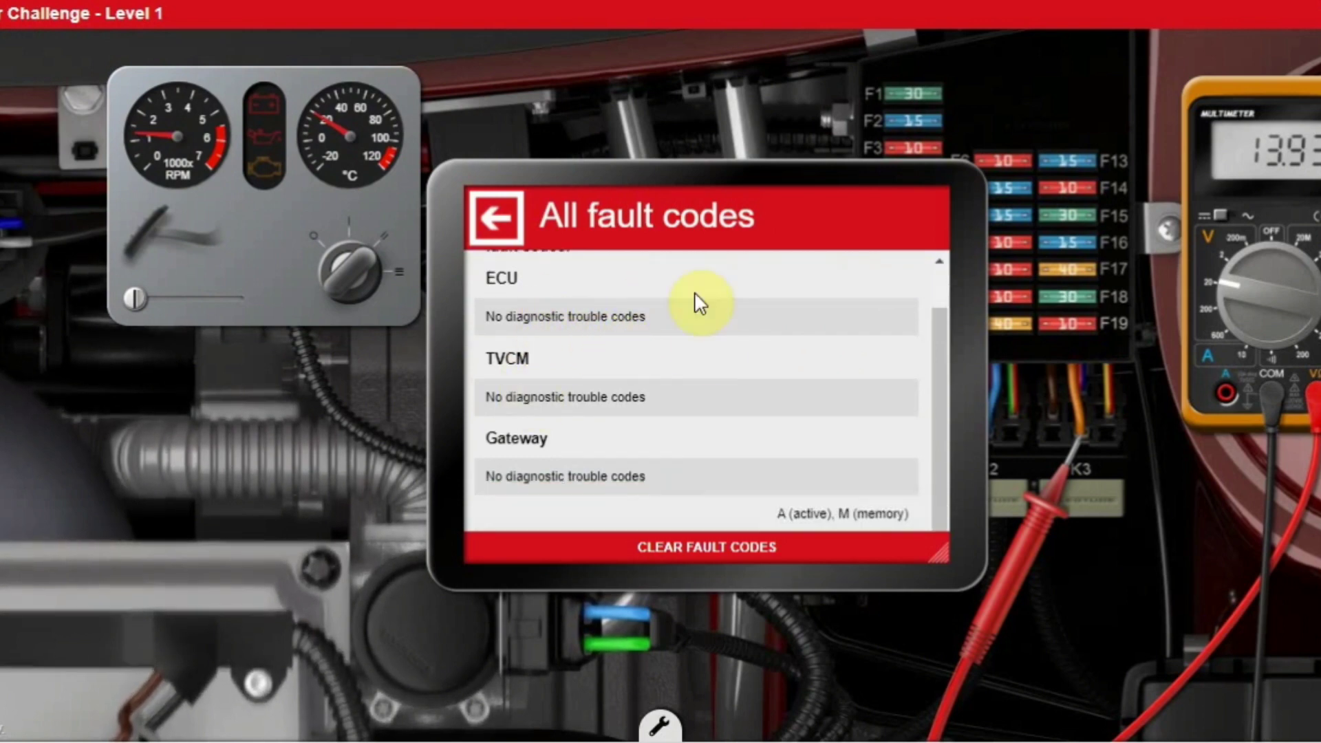
pyautogui.scroll(-1, 639, 351)
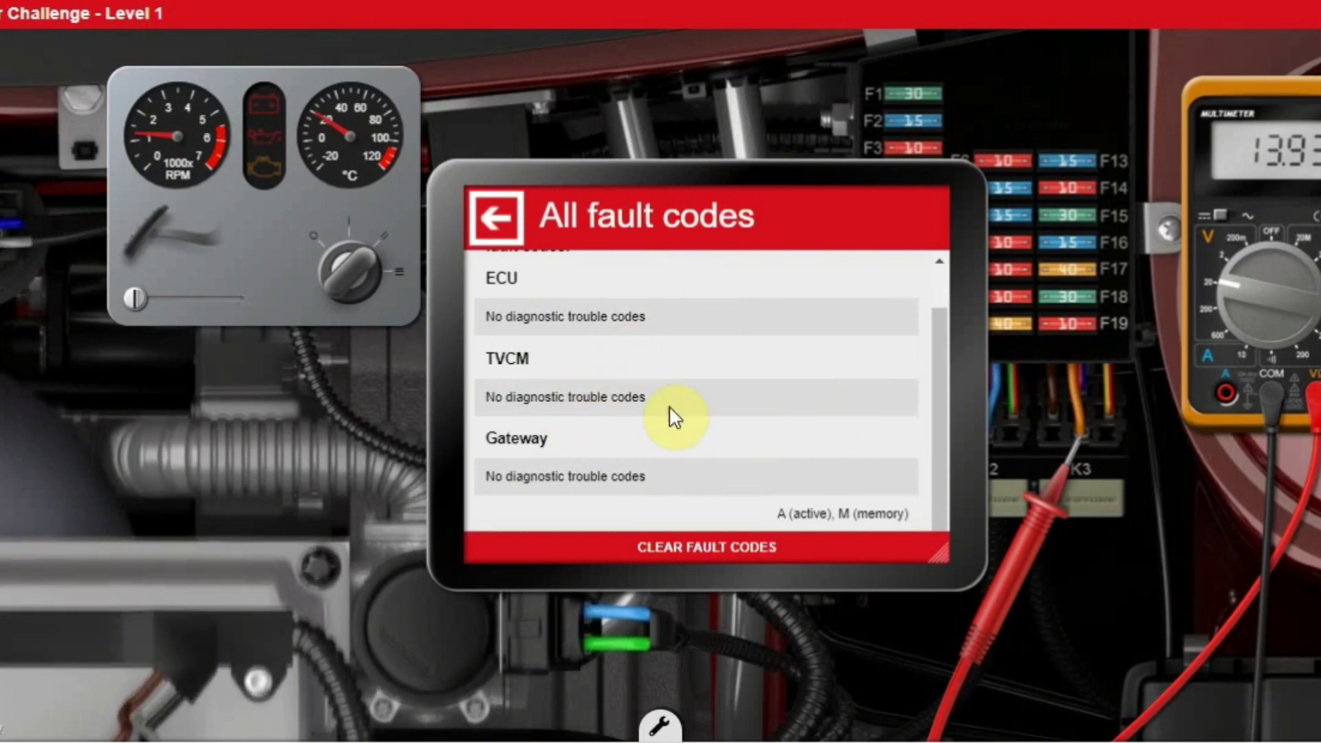
pyautogui.scroll(1, 623, 422)
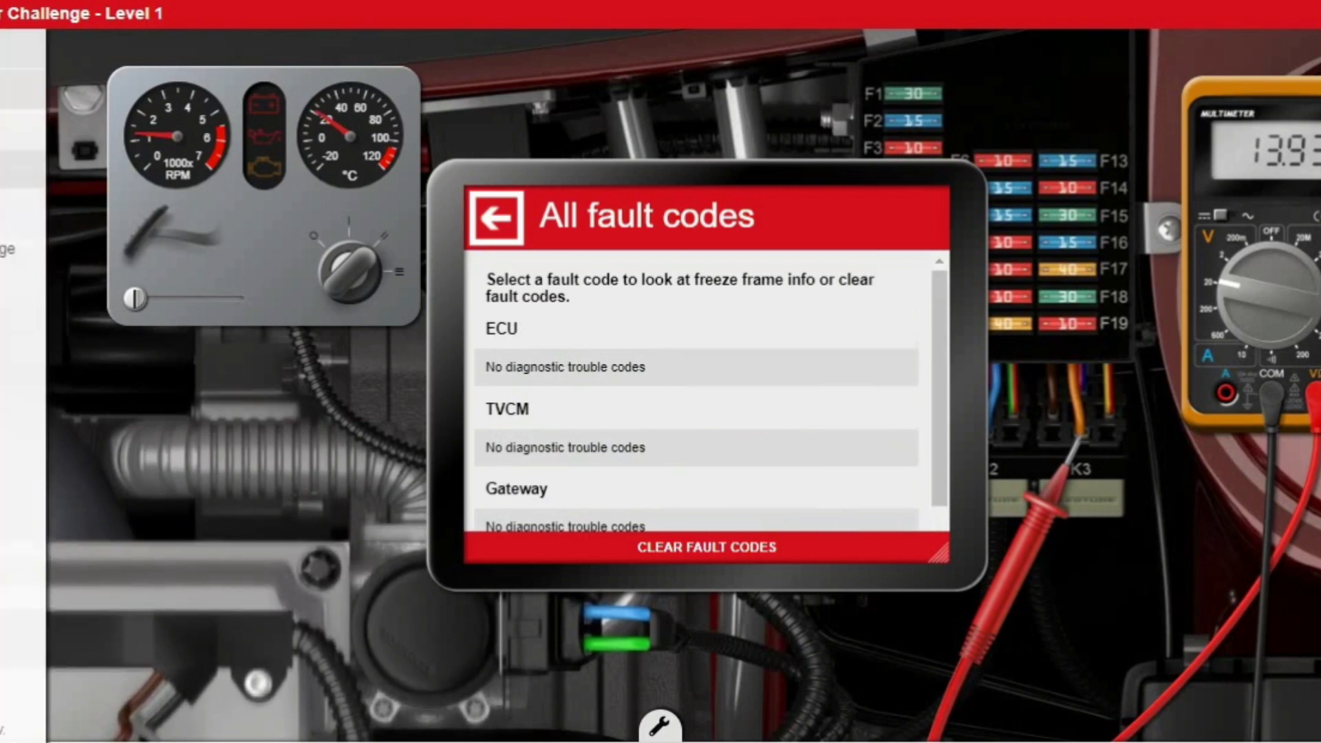
# Put away the multimeter and the scan tool and return to the overview of the engine bay.
pyautogui.click(201, 457)
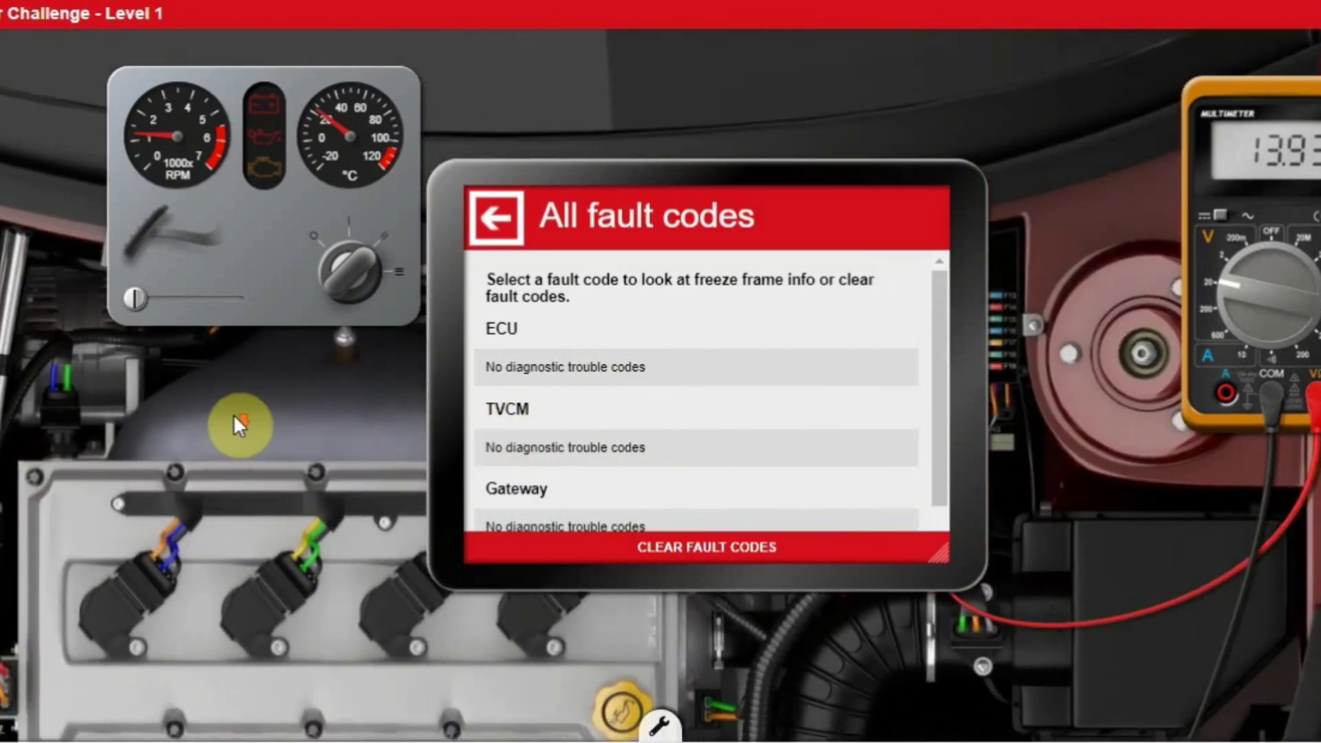
pyautogui.click(234, 415)
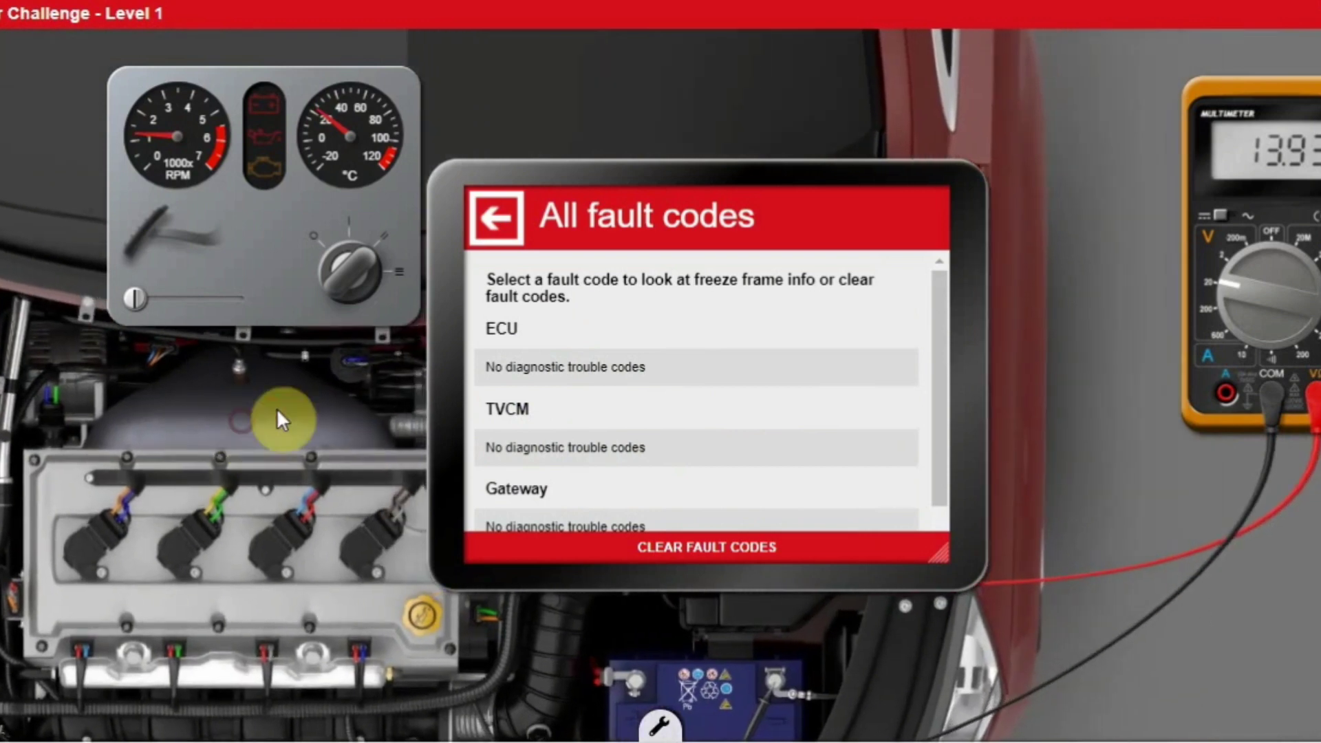
pyautogui.click(1, 14)
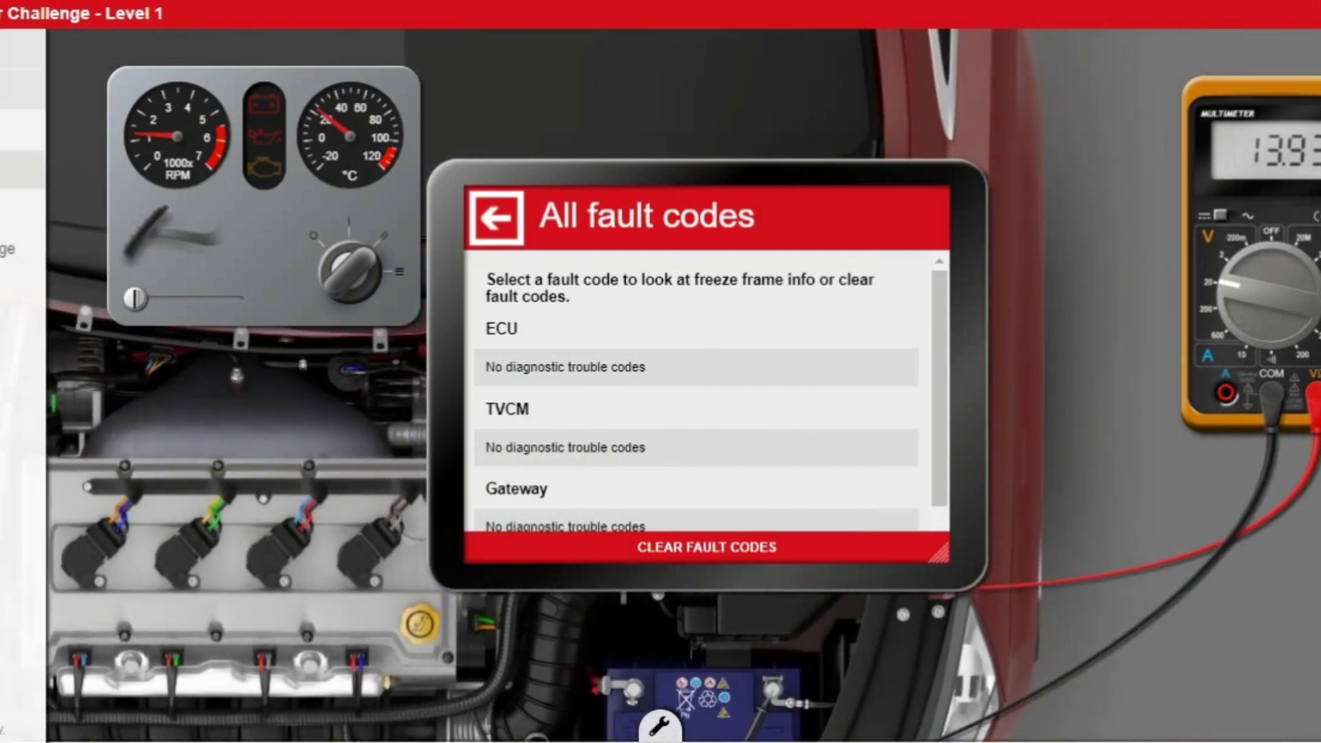
pyautogui.click(1, 77)
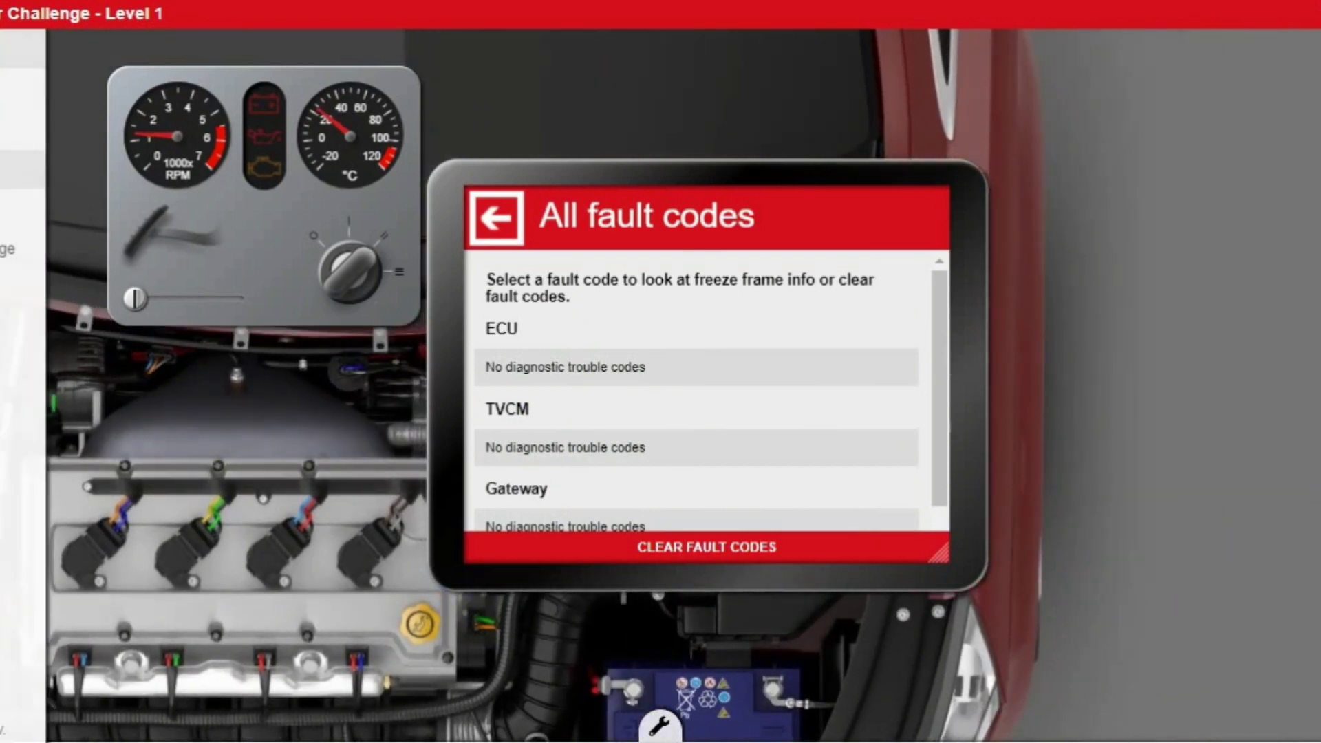
pyautogui.click(2, 170)
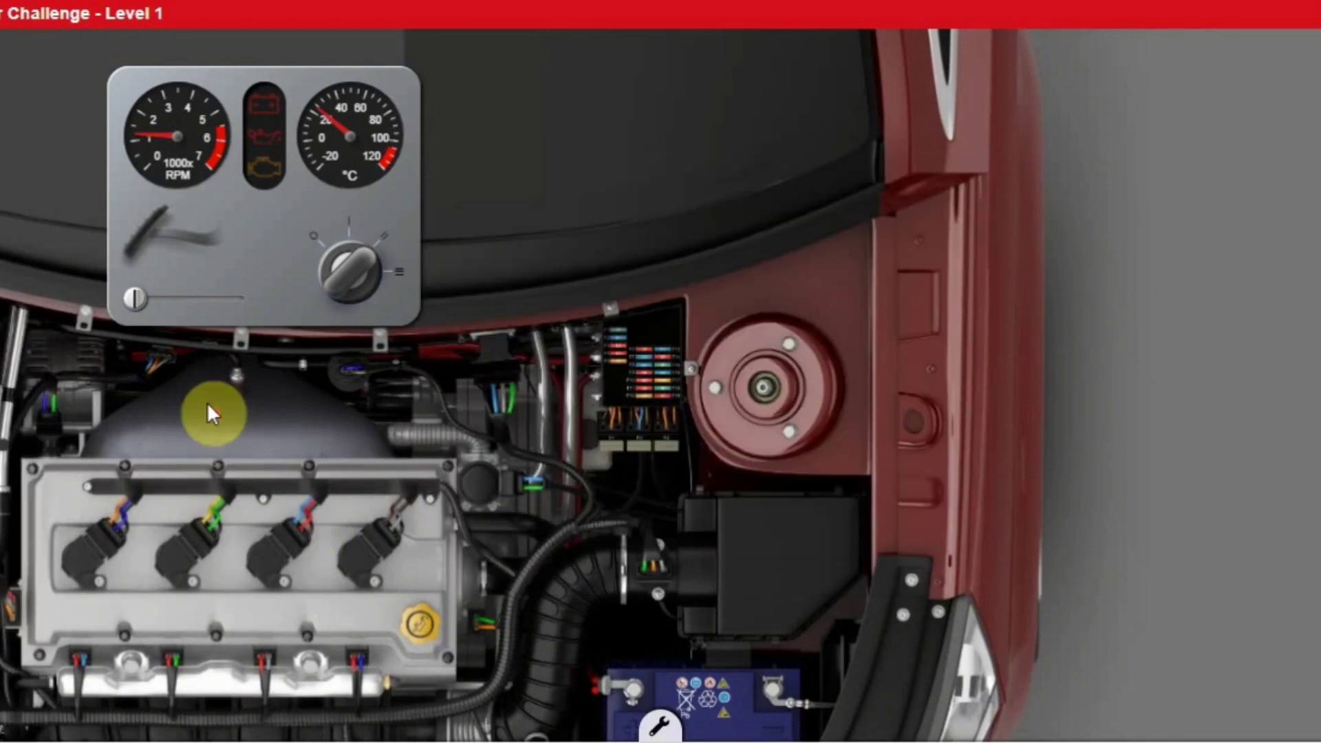
pyautogui.scroll(2, 220, 413)
pyautogui.moveTo(272, 451); pyautogui.dragTo(473, 366)
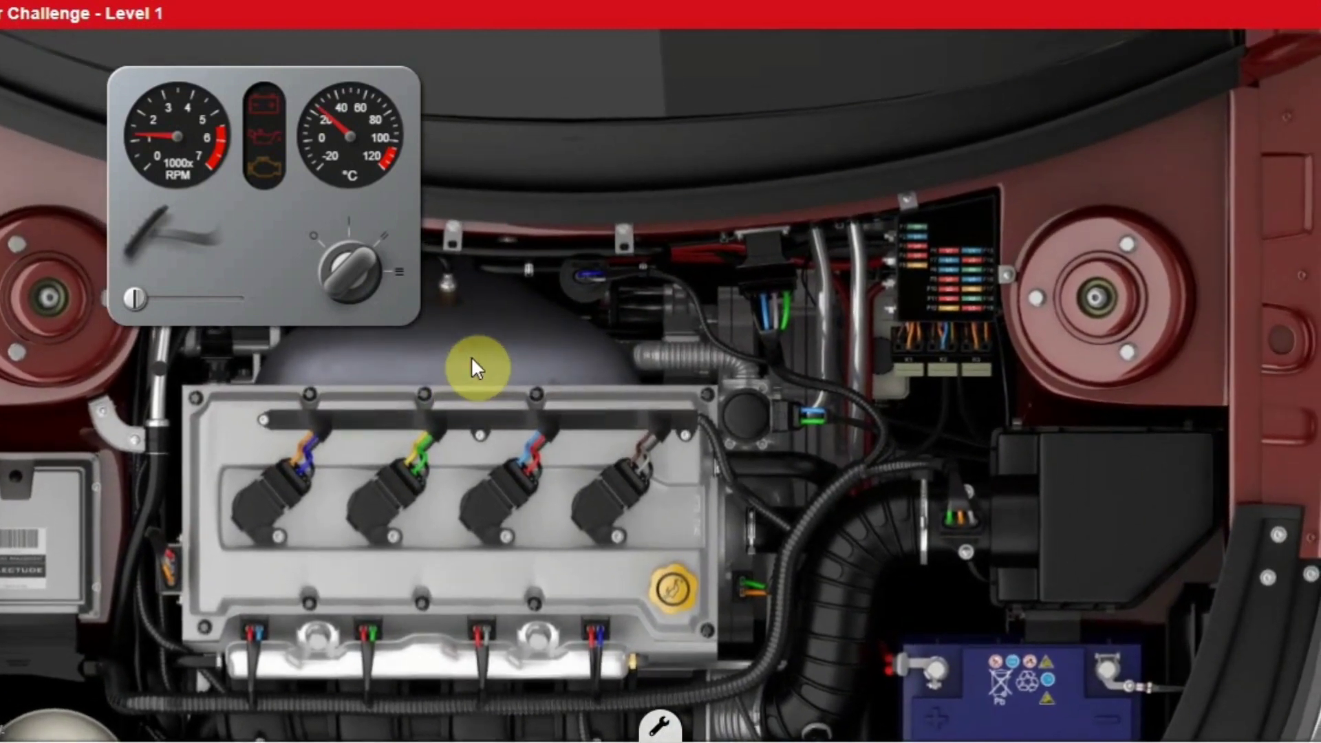